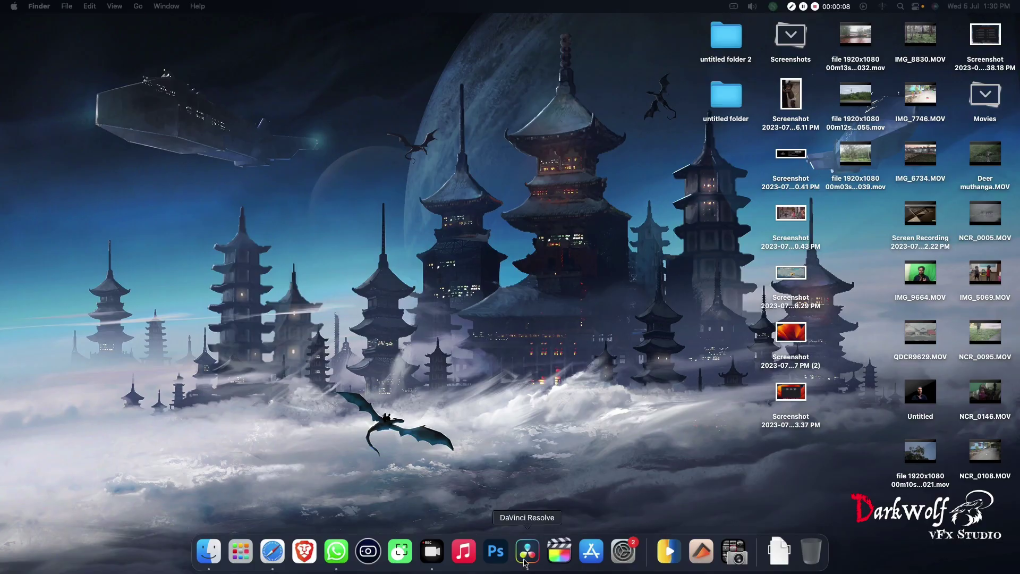
- Browse the Darkwolf vFx Studio website from its home page through Editing Desk to the DaVinci Resolve tutorials and download page
{"action": "left_click", "coordinate": [272, 552]}
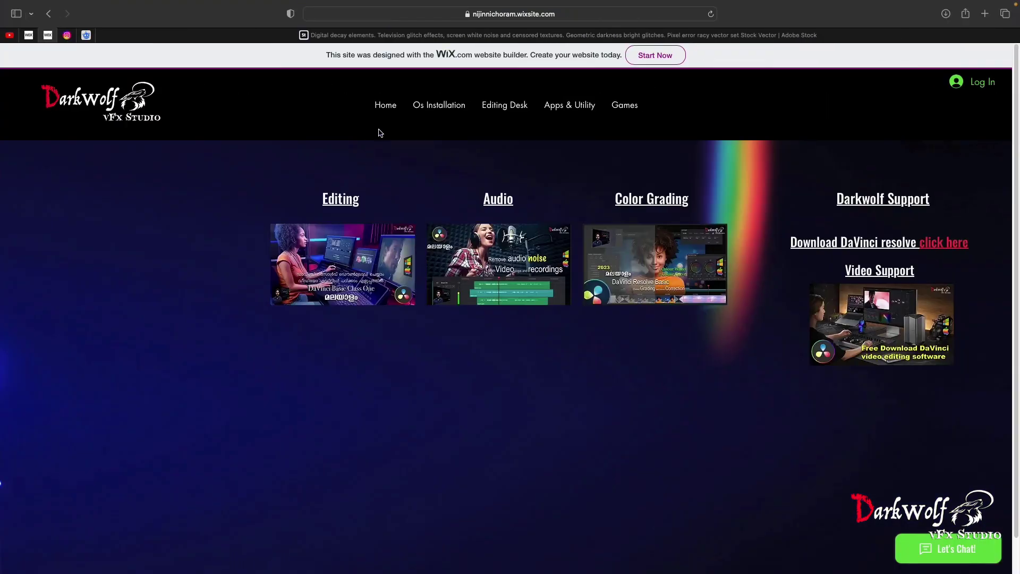
{"action": "left_click", "coordinate": [391, 111]}
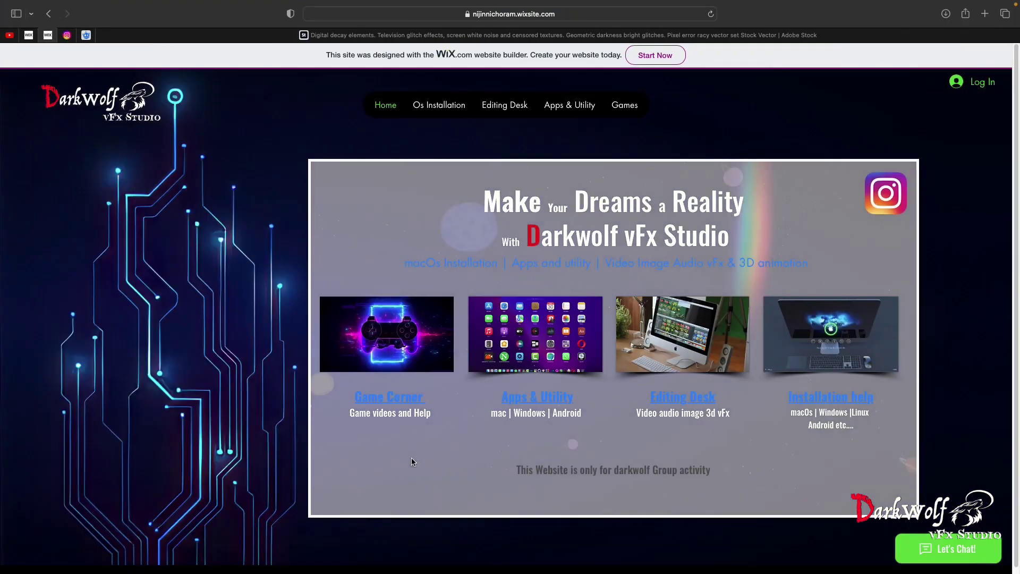
{"action": "left_click", "coordinate": [631, 354]}
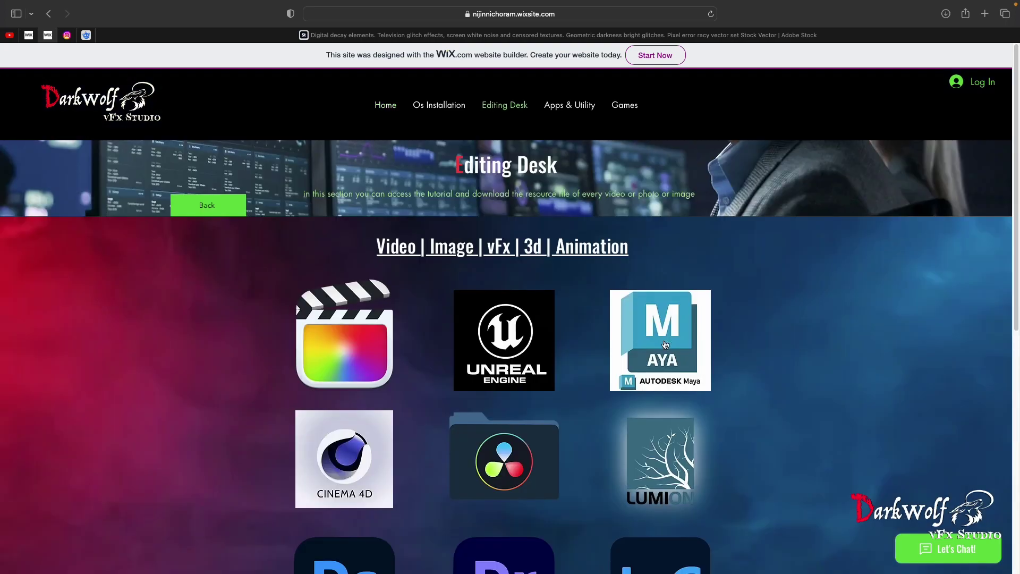
{"action": "left_click", "coordinate": [551, 482]}
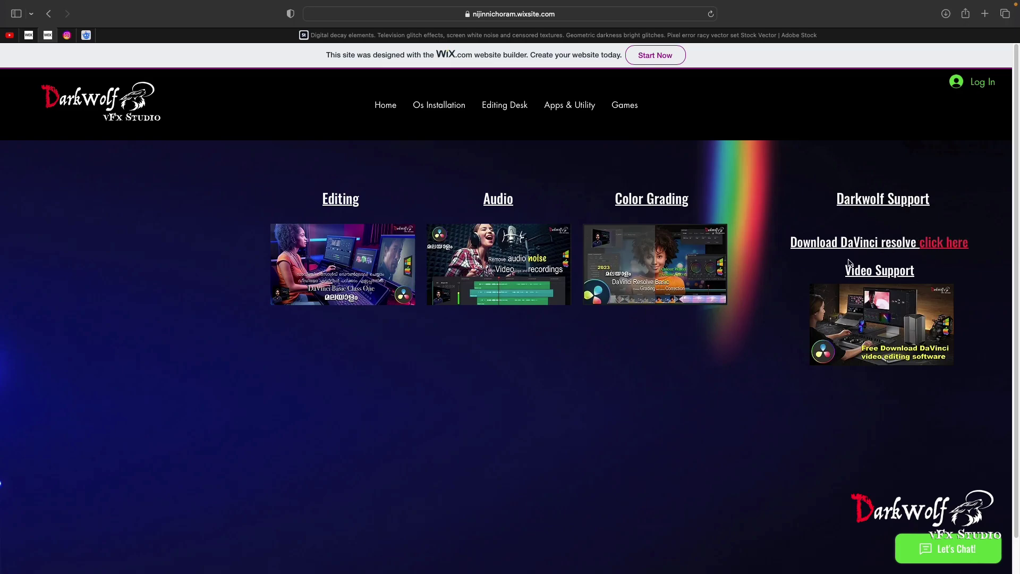
{"action": "scroll", "coordinate": [653, 351], "scroll_direction": "down", "scroll_amount": 1}
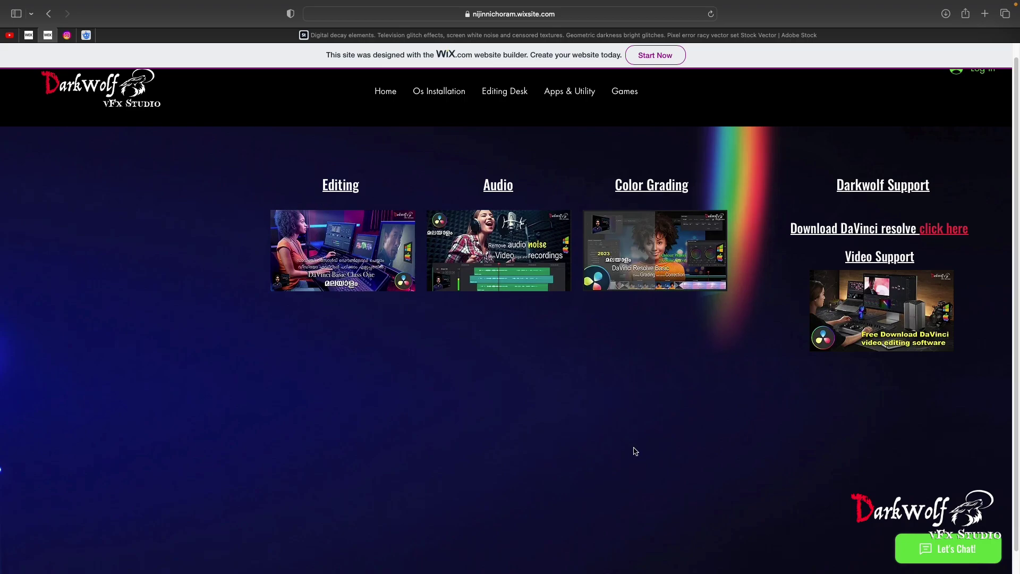
- Switch to DaVinci Resolve and create a project named "noise red" in the Darkwolf vfx studio folder
{"action": "key", "text": "ctrl+Up"}
{"action": "left_click", "coordinate": [499, 401]}
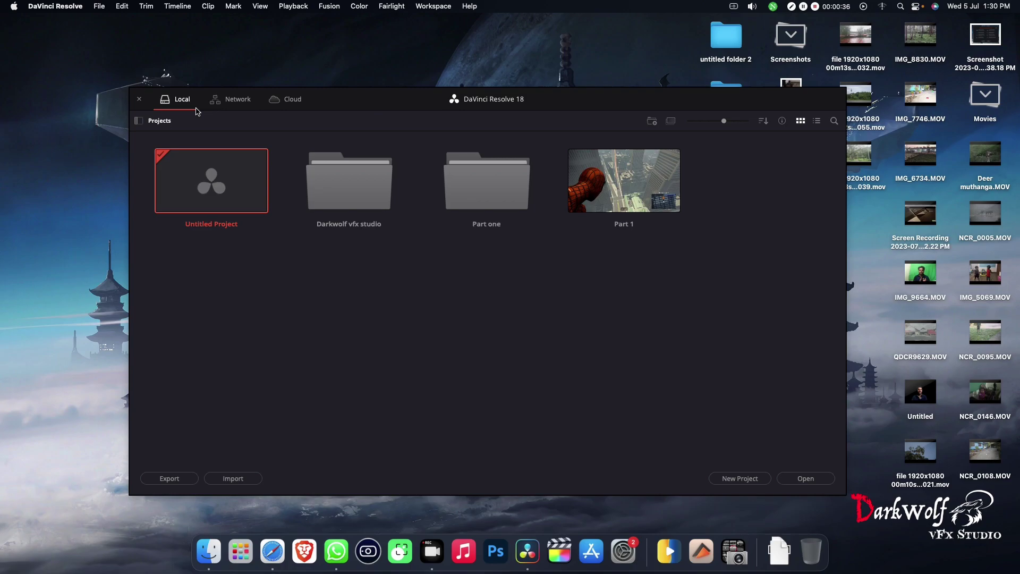
{"action": "double_click", "coordinate": [365, 200]}
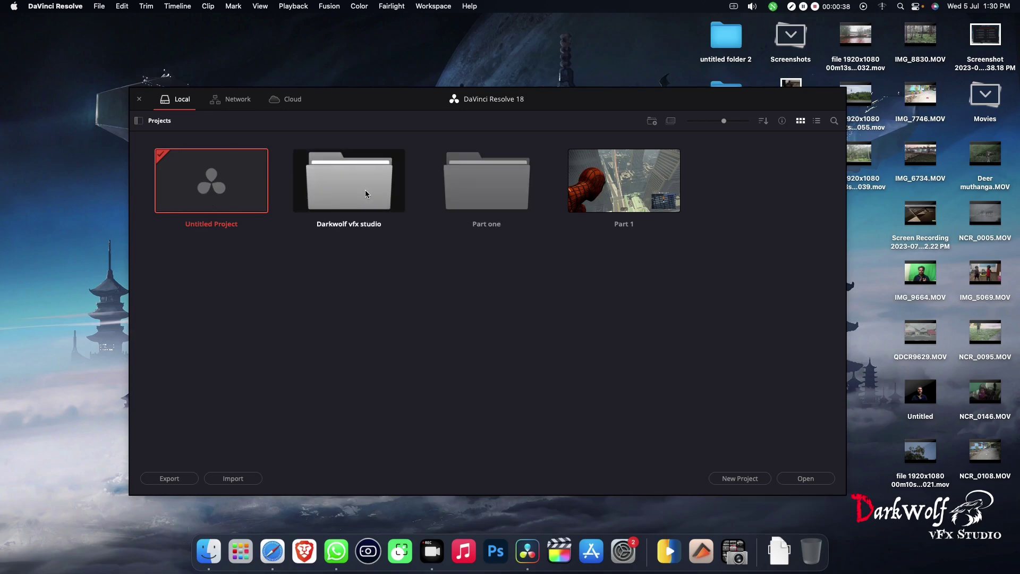
{"action": "left_click", "coordinate": [757, 479]}
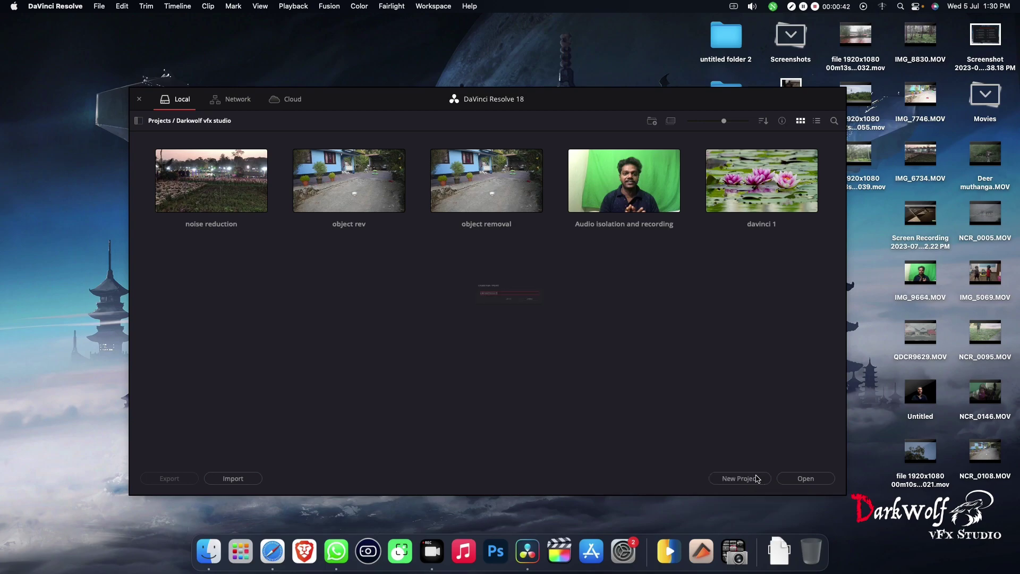
{"action": "type", "text": "noise red"}
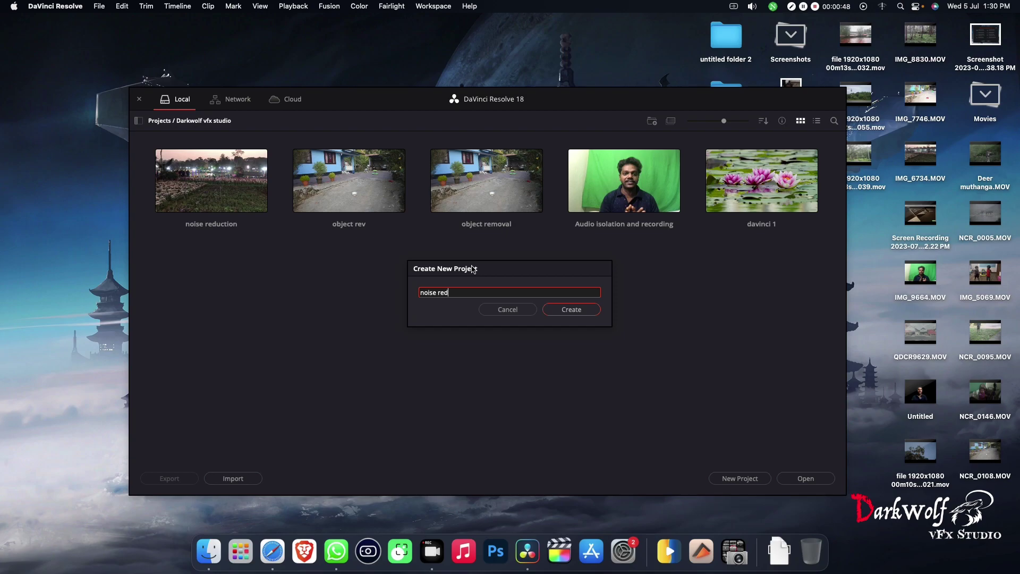
{"action": "key", "text": "Return"}
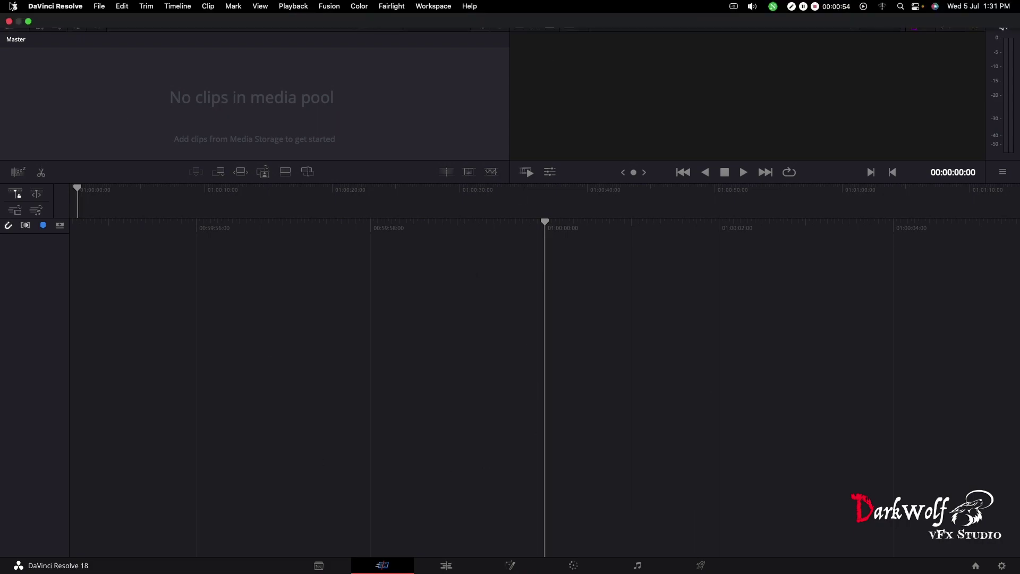
- Leave full-screen mode, bring the Finder's Desktop folder over the project and preview Deer muthanga.MOV
{"action": "left_click", "coordinate": [28, 21]}
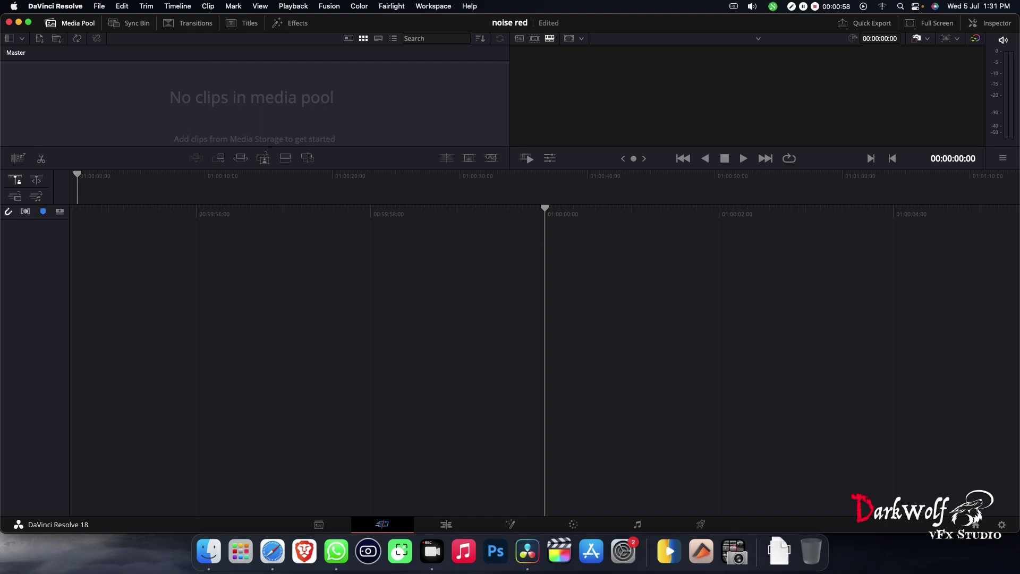
{"action": "left_click_drag", "start_coordinate": [1019, 298], "coordinate": [613, 116]}
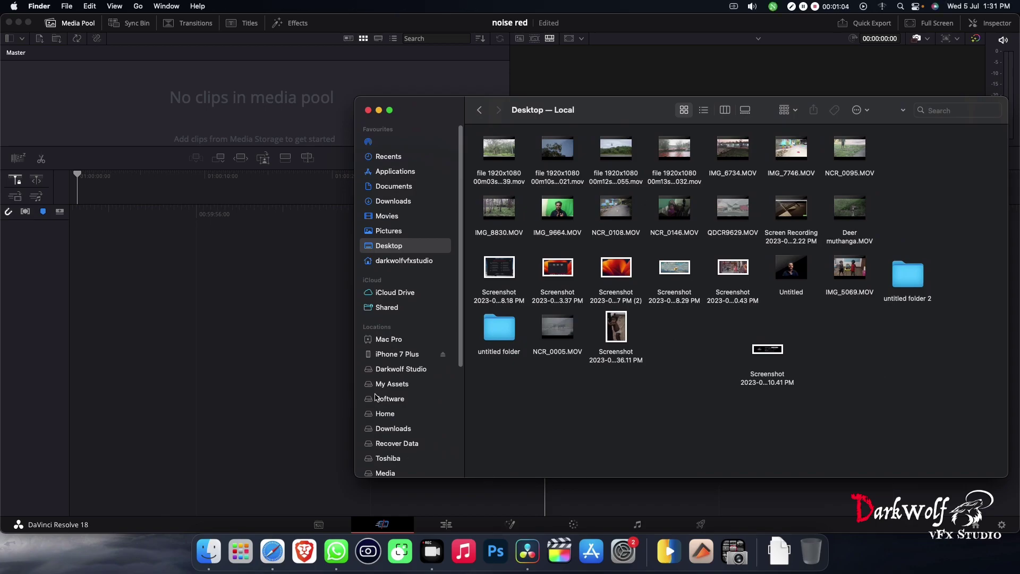
{"action": "left_click", "coordinate": [857, 211]}
{"action": "key", "text": "space"}
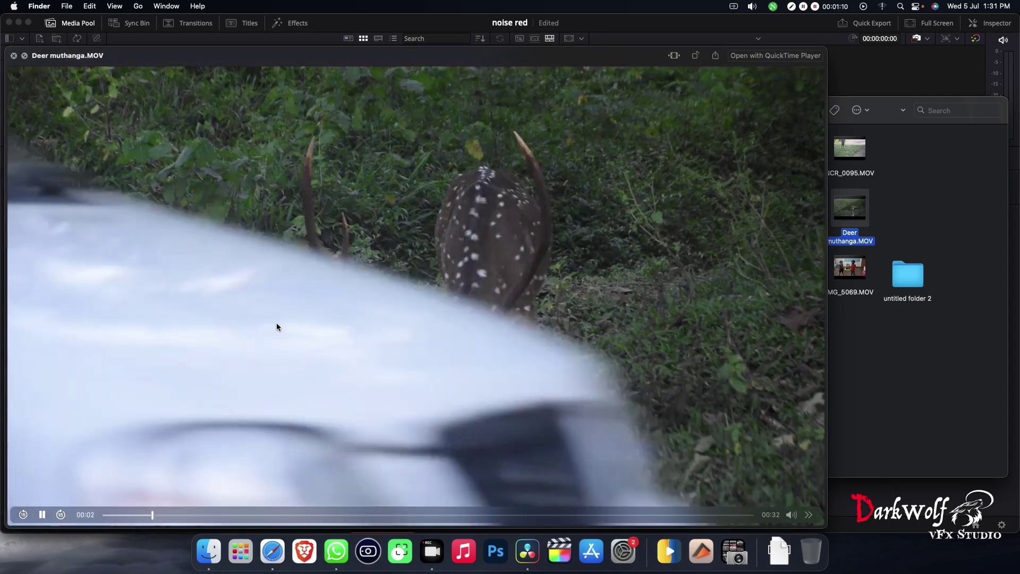
{"action": "key", "text": "space"}
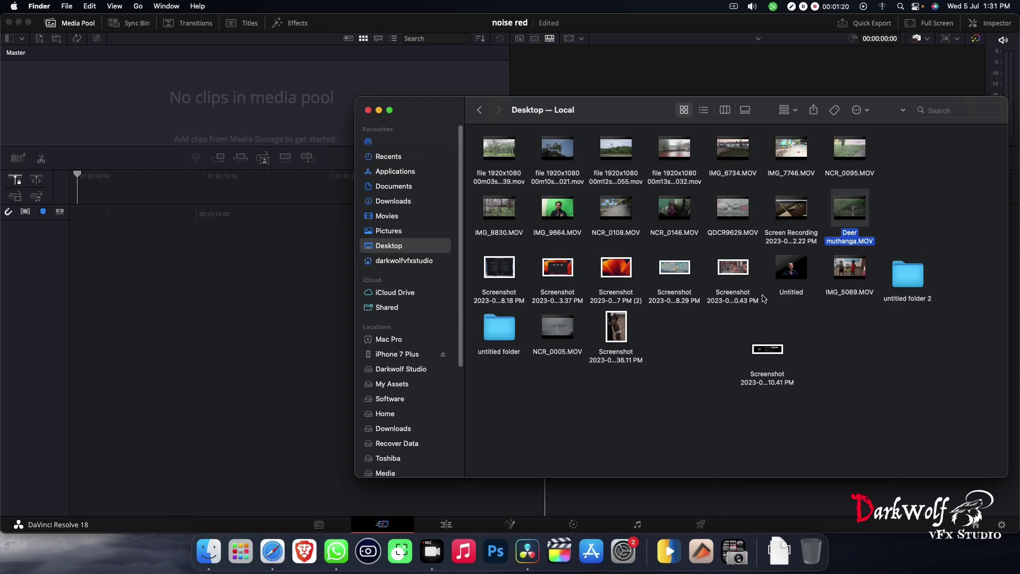
- Add Deer muthanga.MOV to the empty timeline, changing the project frame rate to match the clip, and return to full-screen mode
{"action": "mouse_move", "coordinate": [842, 220]}
{"action": "left_click_drag", "start_coordinate": [842, 218], "coordinate": [264, 364]}
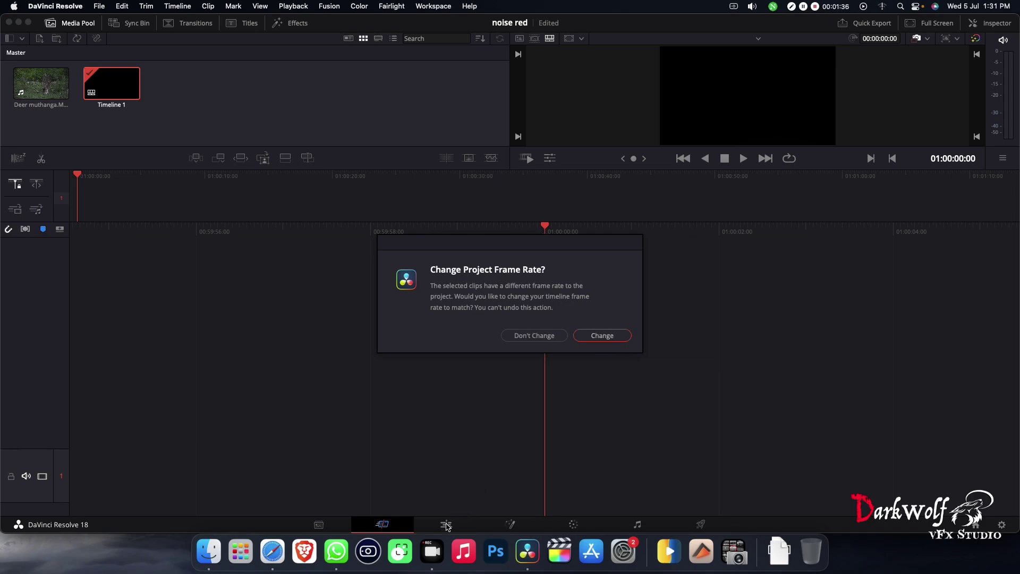
{"action": "left_click", "coordinate": [604, 340]}
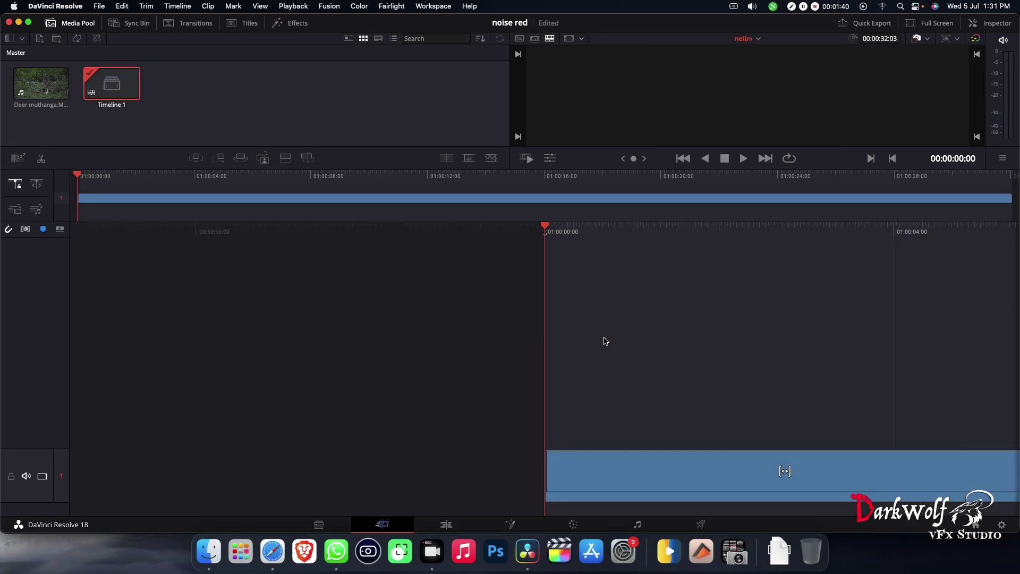
{"action": "left_click", "coordinate": [28, 22]}
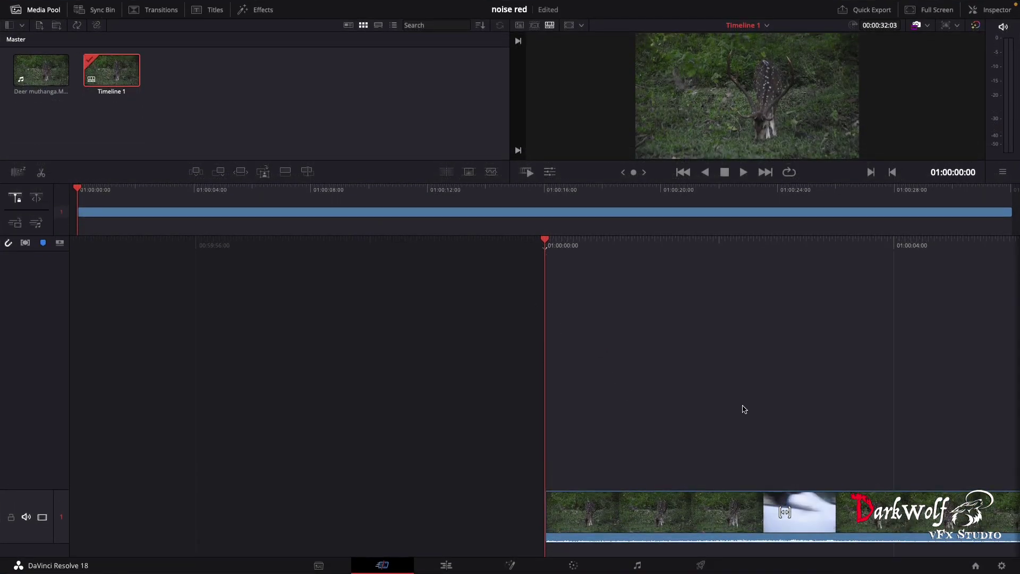
- Move the playhead to 01:00:02:12 and open the deer clip on the Color page
{"action": "left_click_drag", "start_coordinate": [756, 234], "coordinate": [563, 329]}
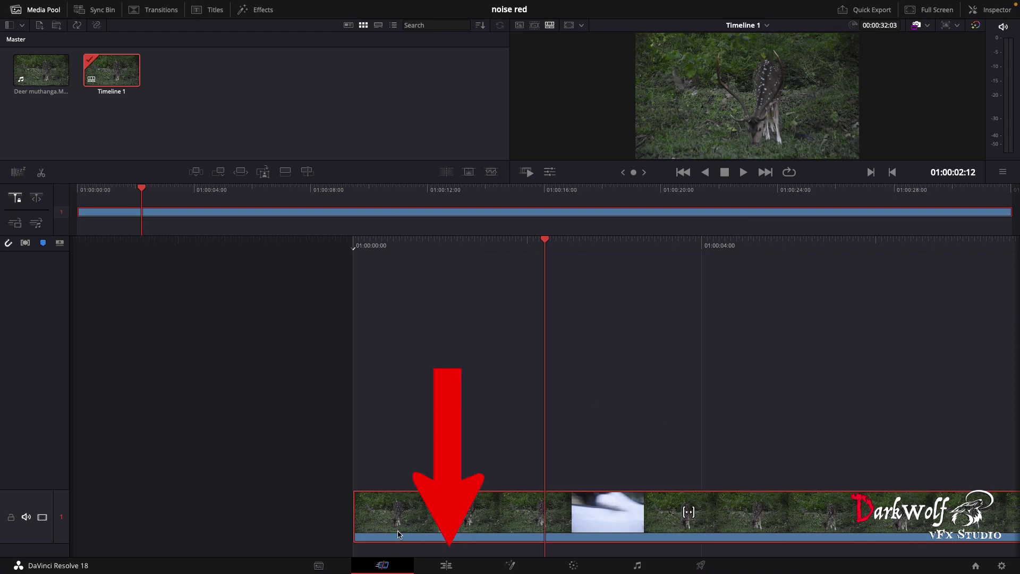
{"action": "left_click", "coordinate": [446, 565]}
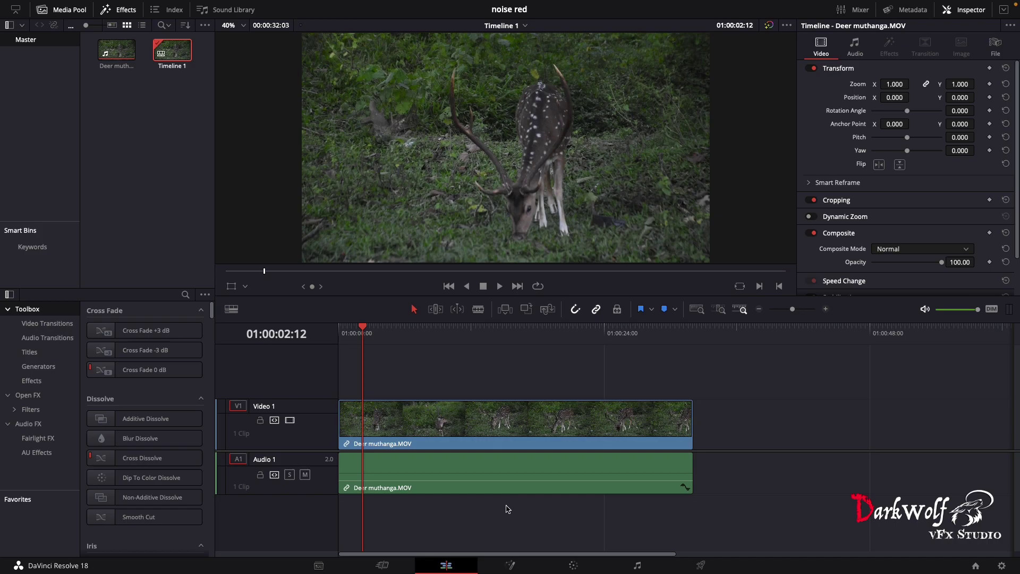
{"action": "left_click", "coordinate": [580, 567]}
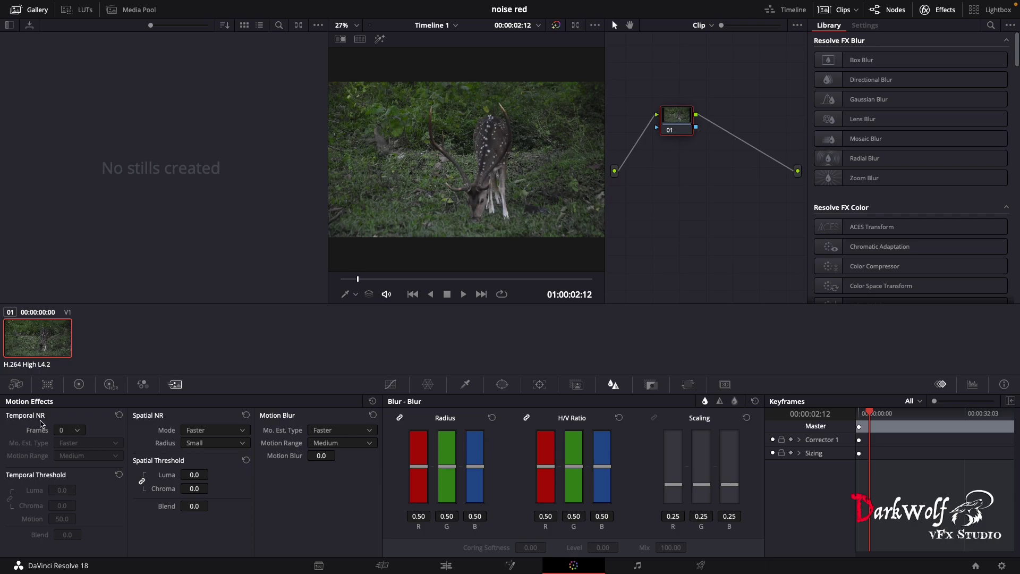
- Set the Temporal NR frames to 5 and check the deer frame in full screen
{"action": "left_click", "coordinate": [78, 431]}
{"action": "left_click", "coordinate": [71, 503]}
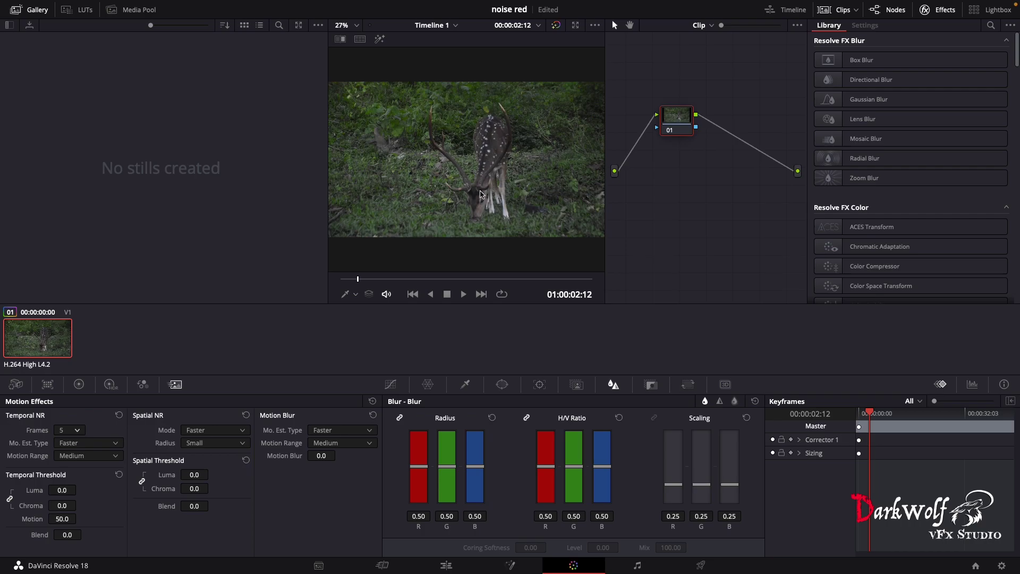
{"action": "key", "text": "super+f"}
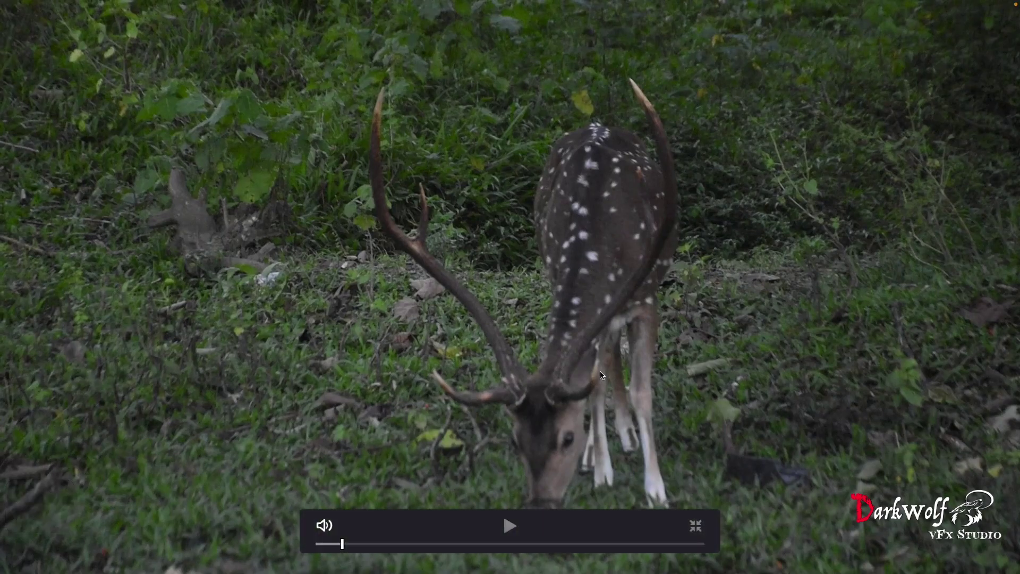
{"action": "key", "text": "super+f"}
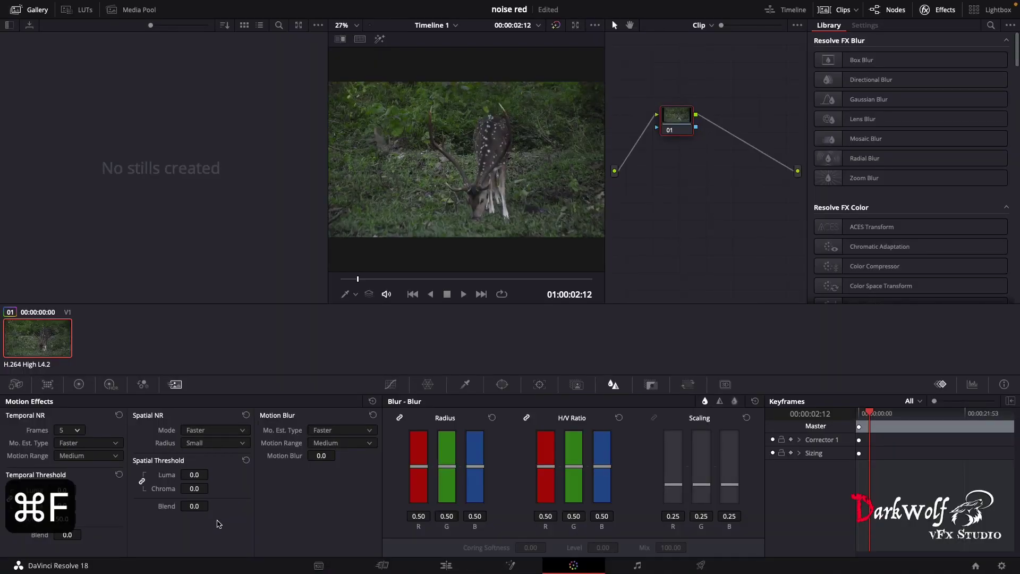
- Set the Temporal NR motion estimation type to Better and the motion range to Small
{"action": "left_click", "coordinate": [72, 443]}
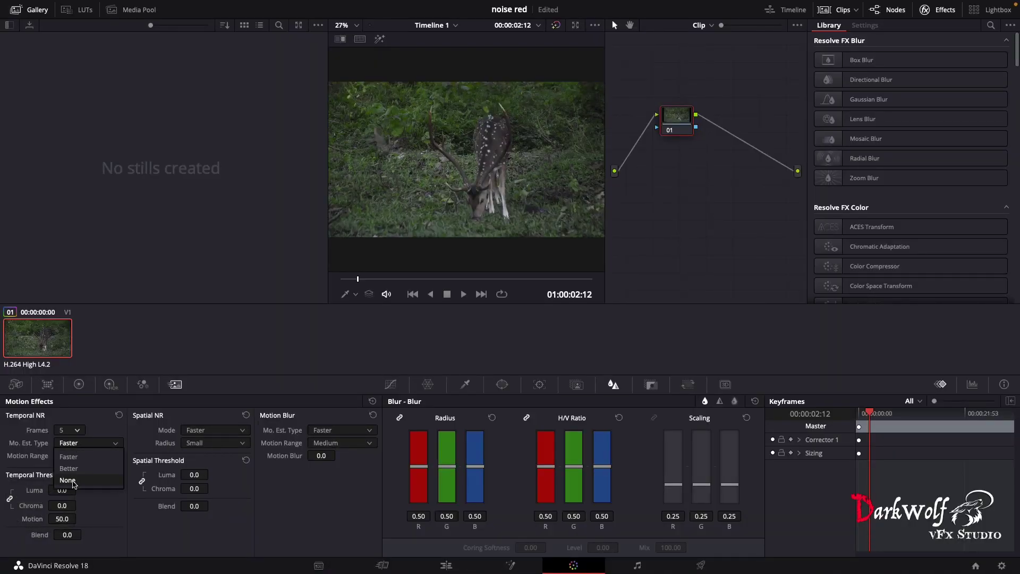
{"action": "left_click", "coordinate": [79, 471]}
{"action": "left_click", "coordinate": [81, 457]}
{"action": "left_click", "coordinate": [83, 494]}
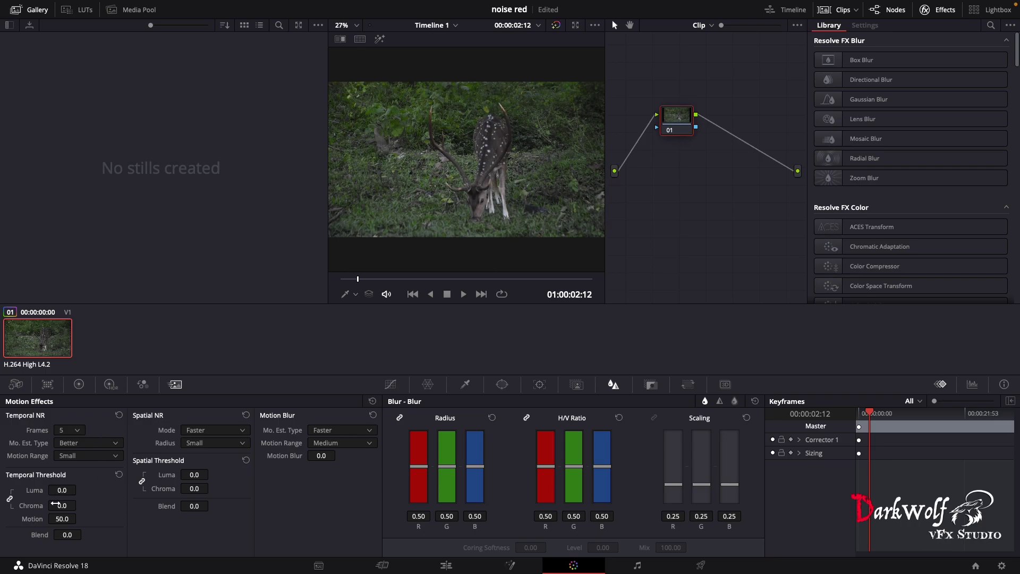
- Raise the linked Temporal Threshold luma and chroma to 16.6 and increase the Spatial Threshold luma
{"action": "left_click_drag", "start_coordinate": [55, 489], "coordinate": [122, 494]}
{"action": "mouse_move", "coordinate": [193, 476]}
{"action": "left_mouse_down"}
{"action": "mouse_move", "coordinate": [227, 486]}
{"action": "mouse_move", "coordinate": [217, 473]}
{"action": "mouse_move", "coordinate": [226, 472]}
{"action": "mouse_move", "coordinate": [110, 484]}
{"action": "mouse_move", "coordinate": [211, 479]}
{"action": "left_mouse_up"}
- Compare the deer frame in full screen with the noise reduction disabled and enabled
{"action": "key", "text": "super+f"}
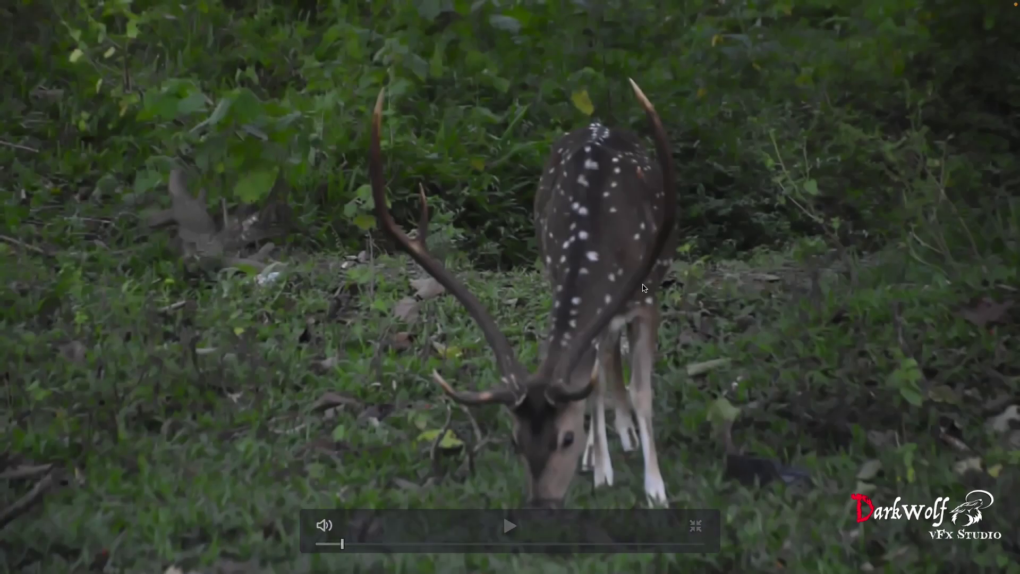
{"action": "key", "text": "super+d"}
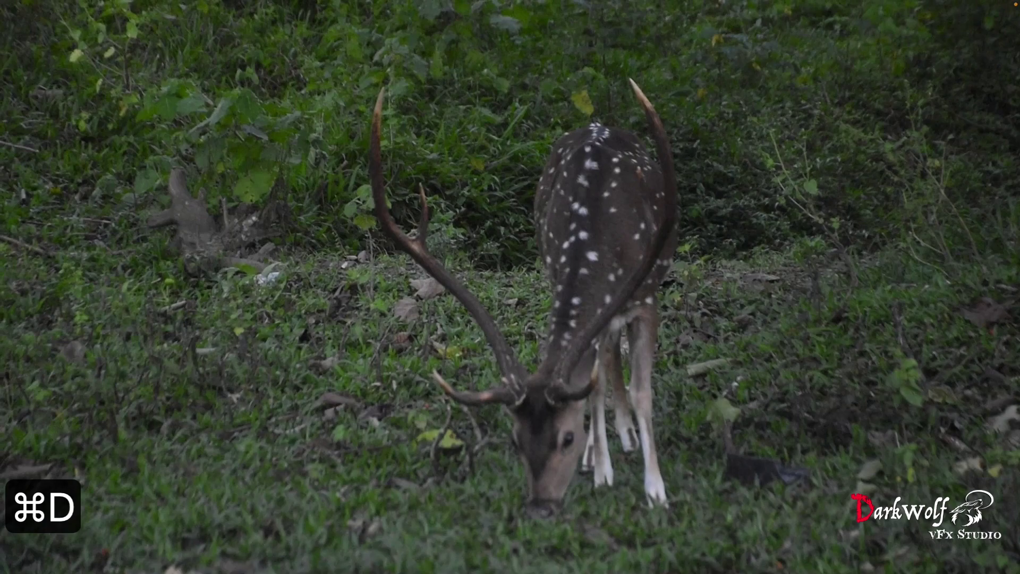
{"action": "key", "text": "super+d"}
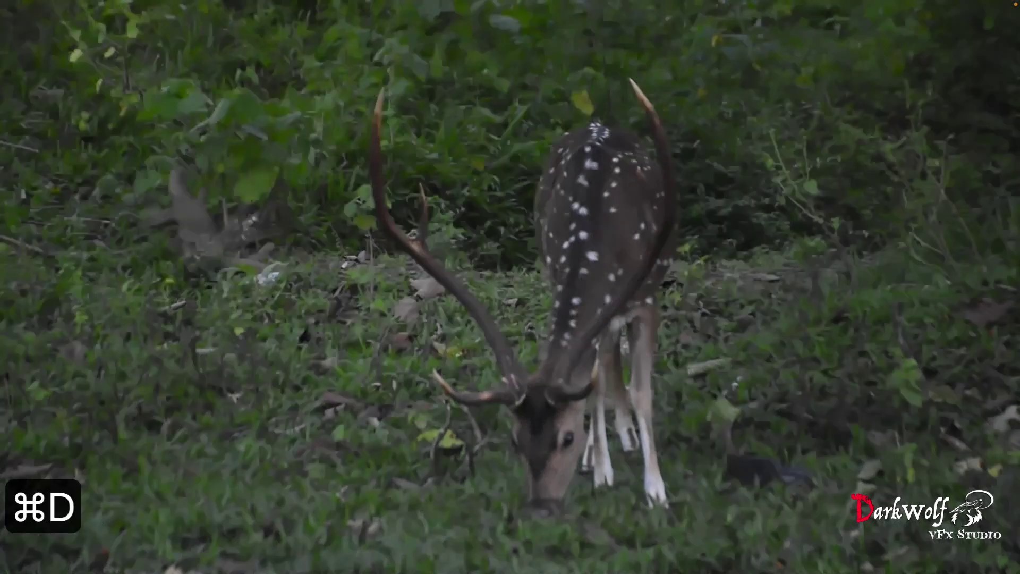
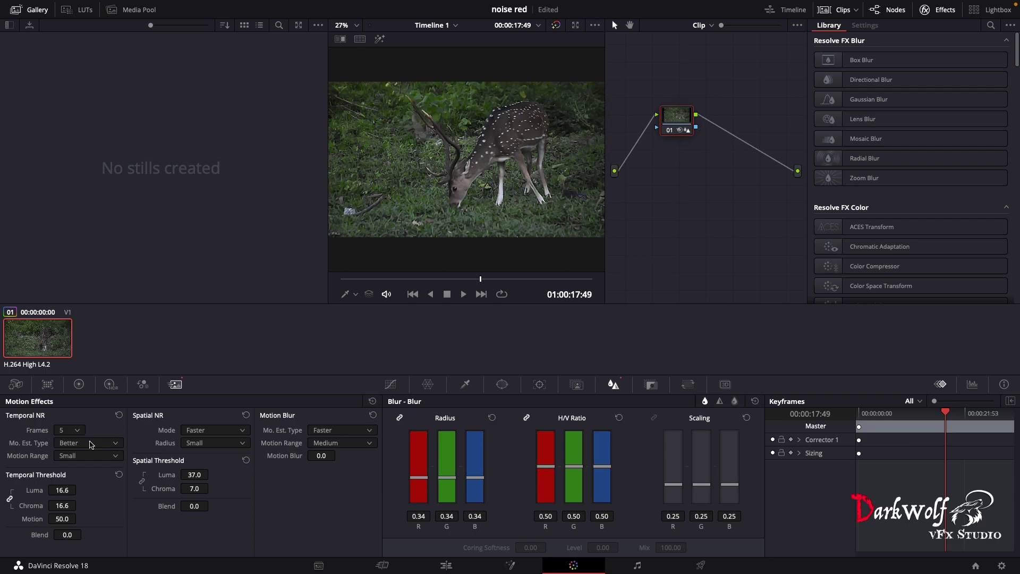
{"action": "left_click", "coordinate": [92, 456]}
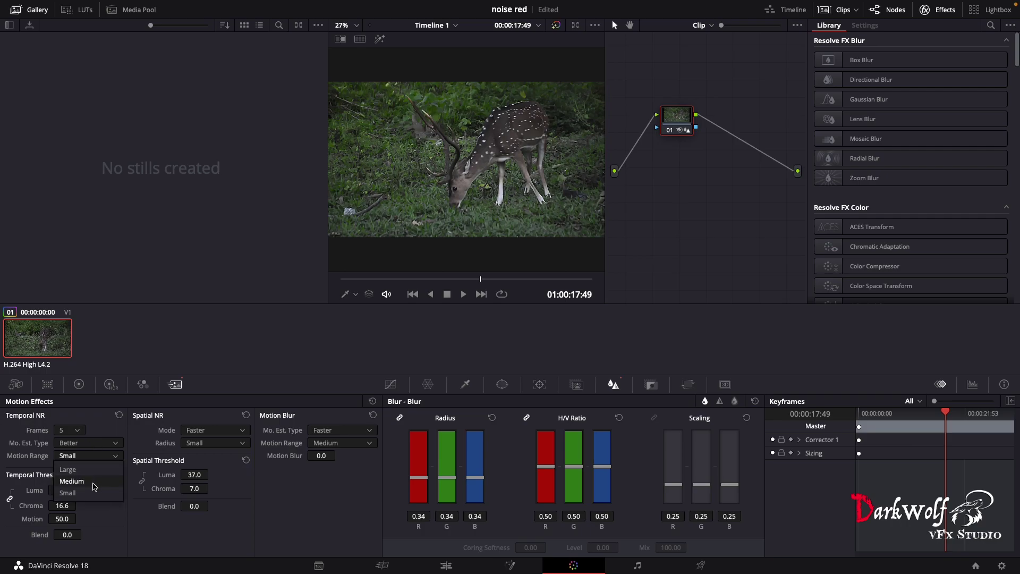
{"action": "left_click", "coordinate": [139, 525]}
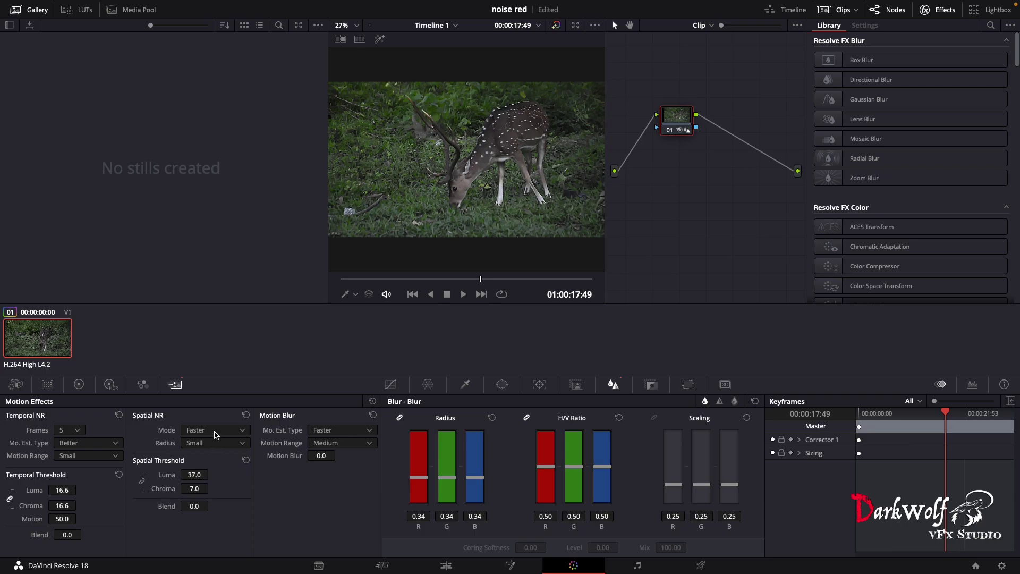
{"action": "left_click", "coordinate": [216, 435]}
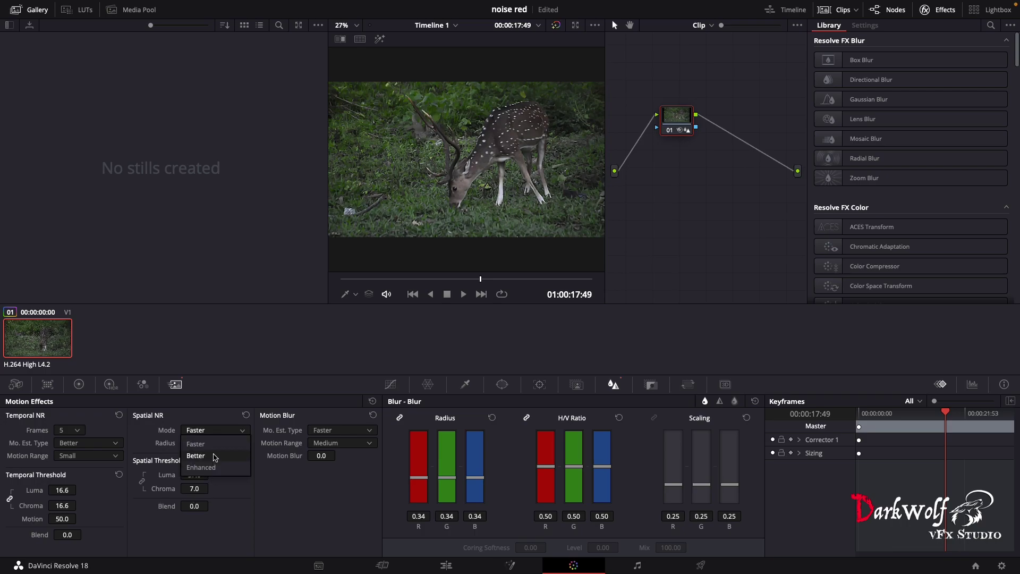
{"action": "left_click", "coordinate": [303, 498]}
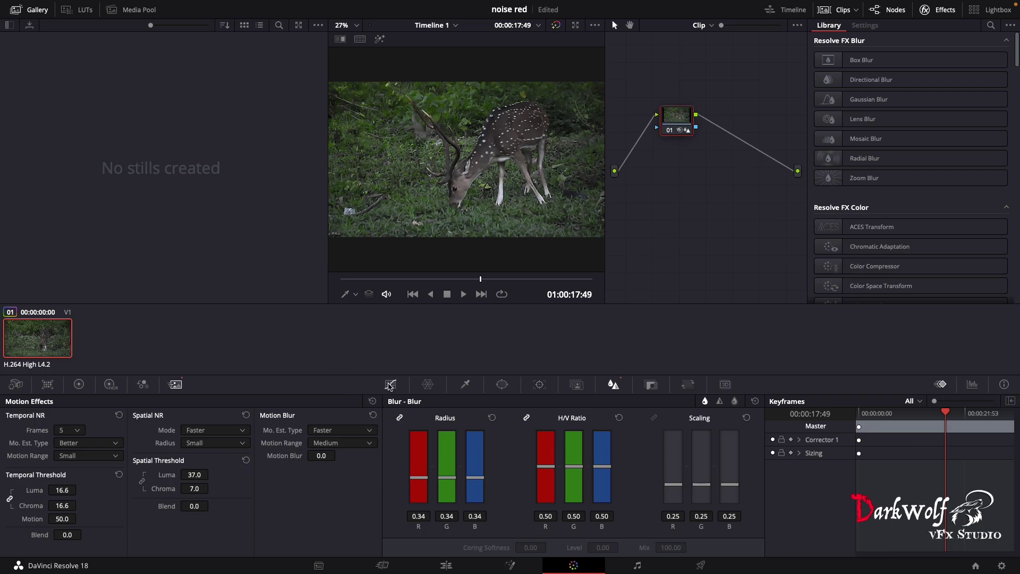
{"action": "left_click", "coordinate": [391, 385]}
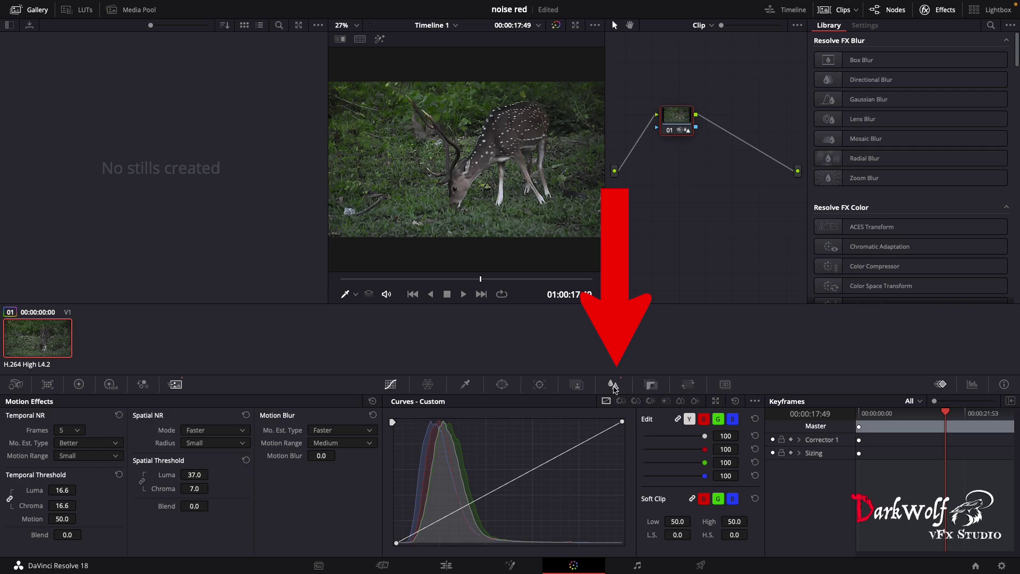
{"action": "left_click", "coordinate": [613, 385]}
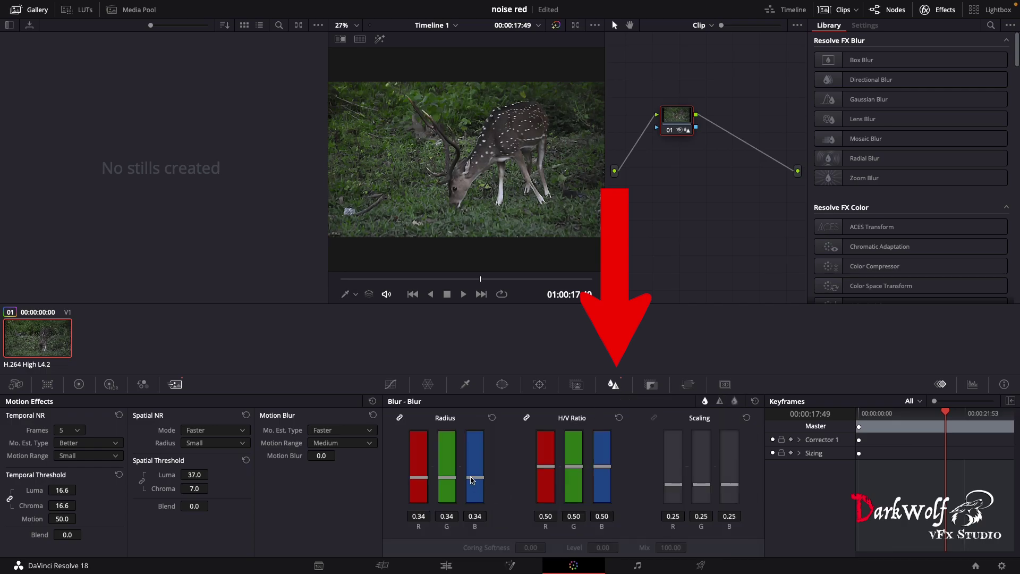
- Set the linked red, green and blue Blur radius to 0.24 to sharpen the deer clip
{"action": "left_click_drag", "start_coordinate": [474, 484], "coordinate": [477, 451]}
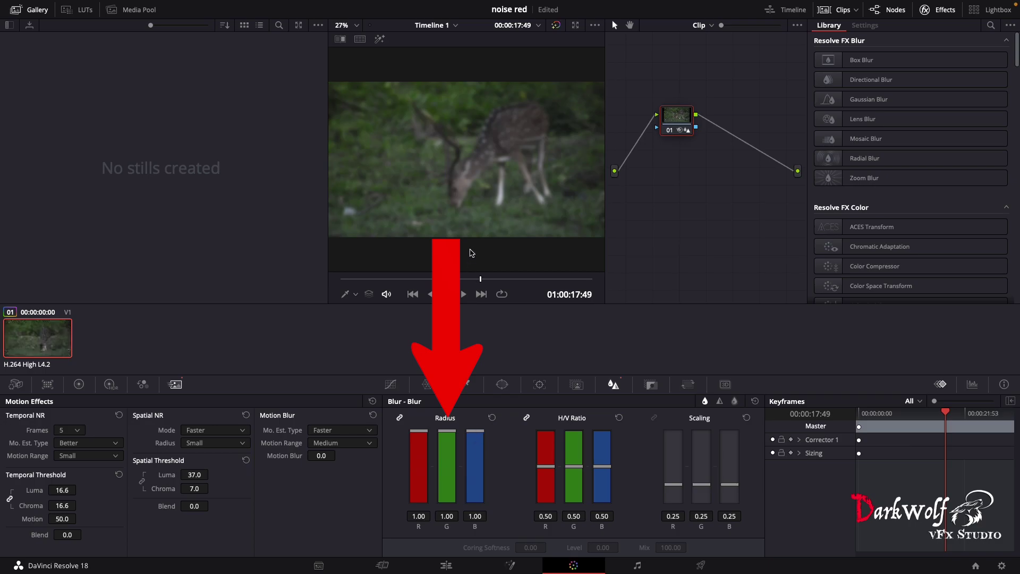
{"action": "left_click_drag", "start_coordinate": [476, 435], "coordinate": [479, 497]}
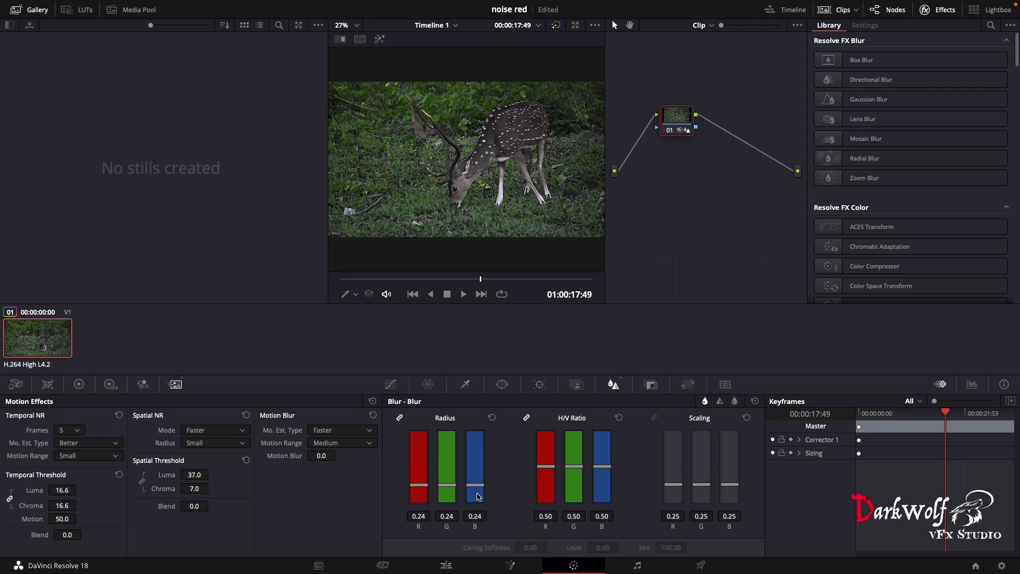
- Compare the deer footage in full screen with the node's corrections disabled and enabled
{"action": "key", "text": "super+f"}
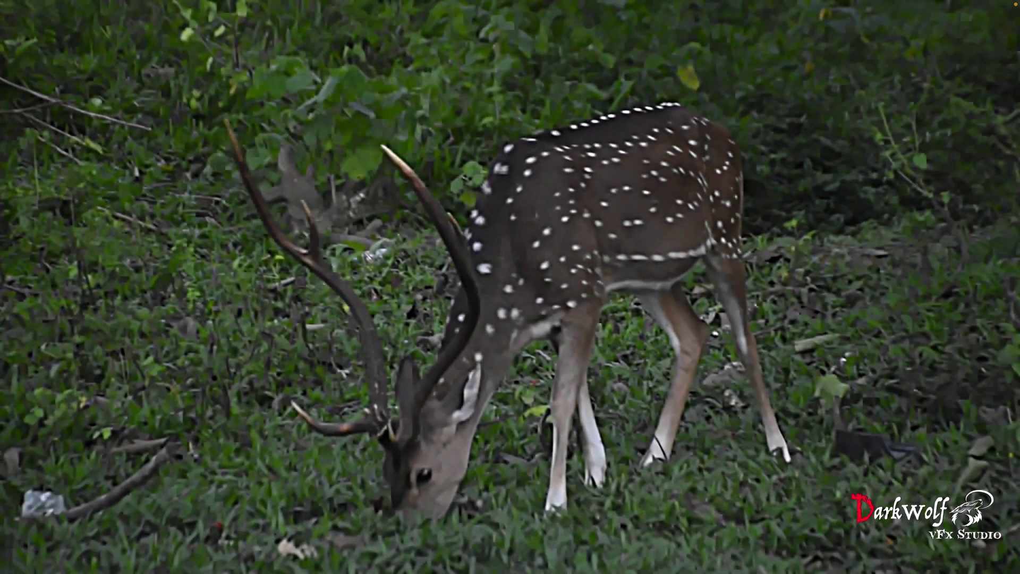
{"action": "key", "text": "super+d"}
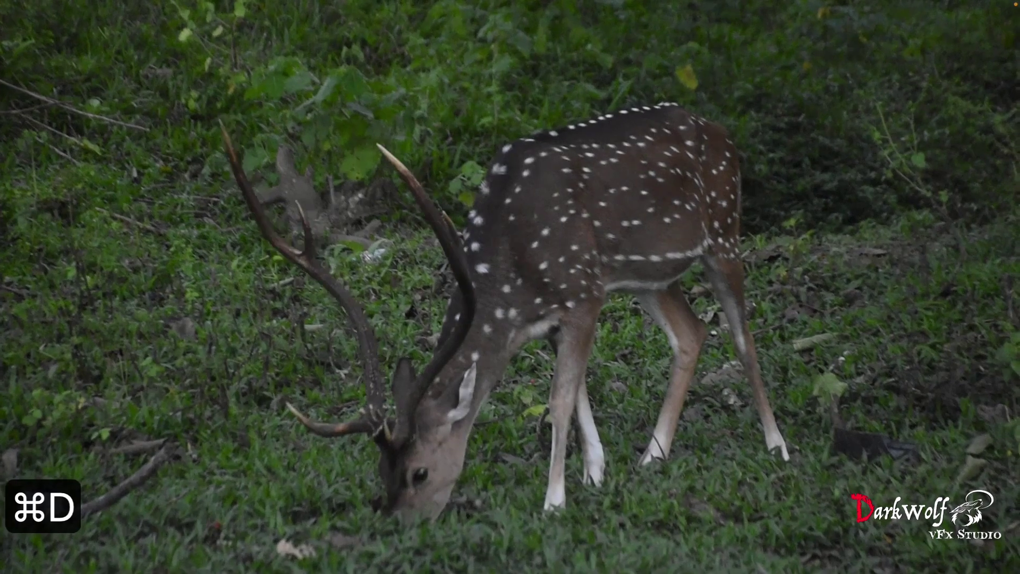
{"action": "key", "text": "super+f"}
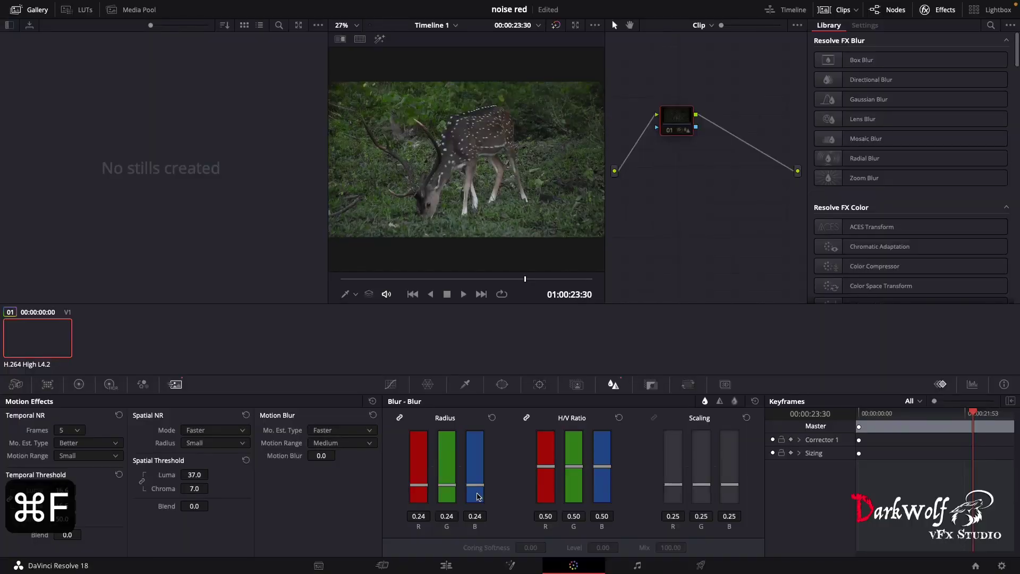
{"action": "key", "text": "super+f"}
{"action": "key", "text": "super+d"}
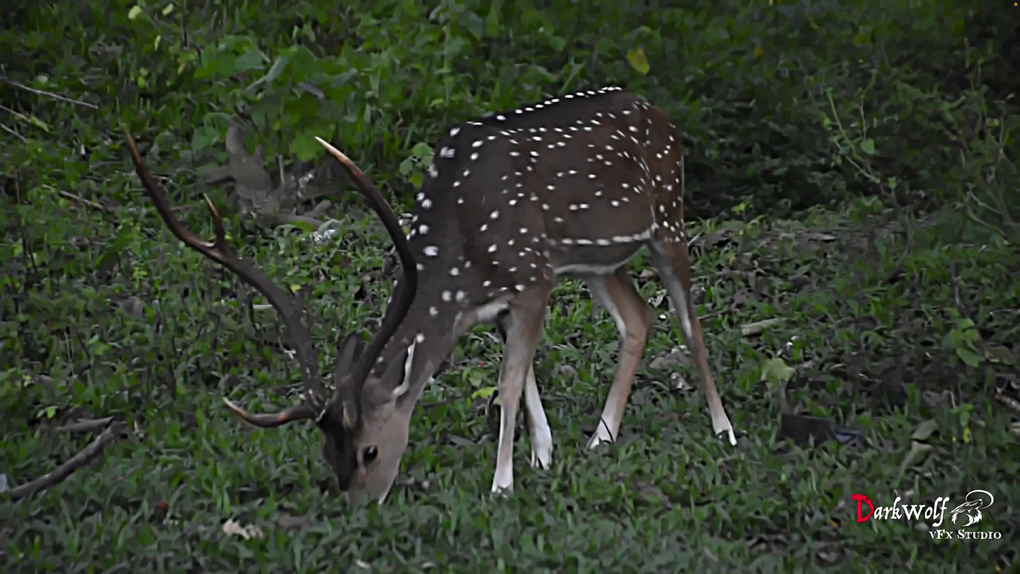
{"action": "key", "text": "super+d"}
{"action": "key", "text": "super+d"}
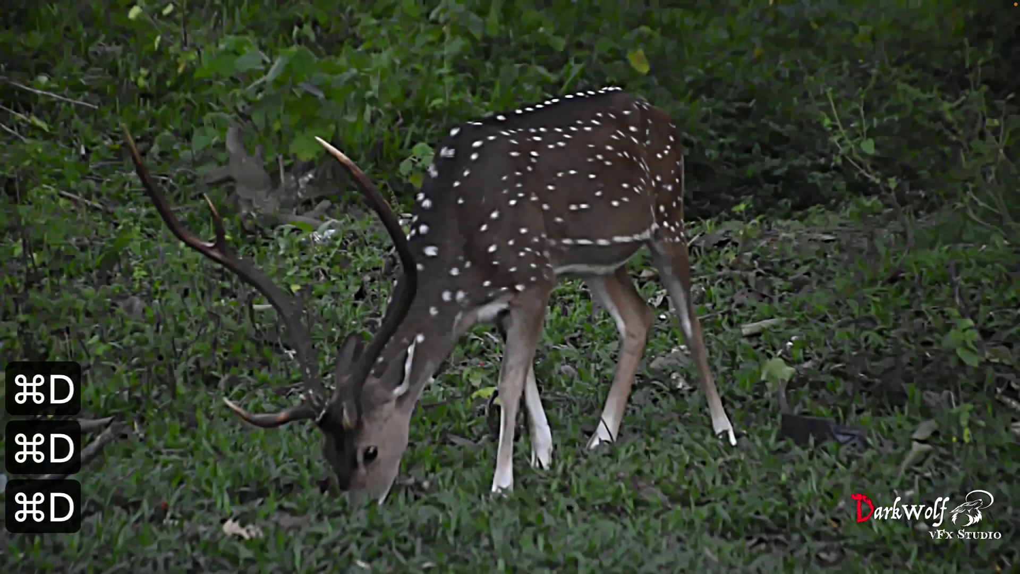
{"action": "key", "text": "Escape"}
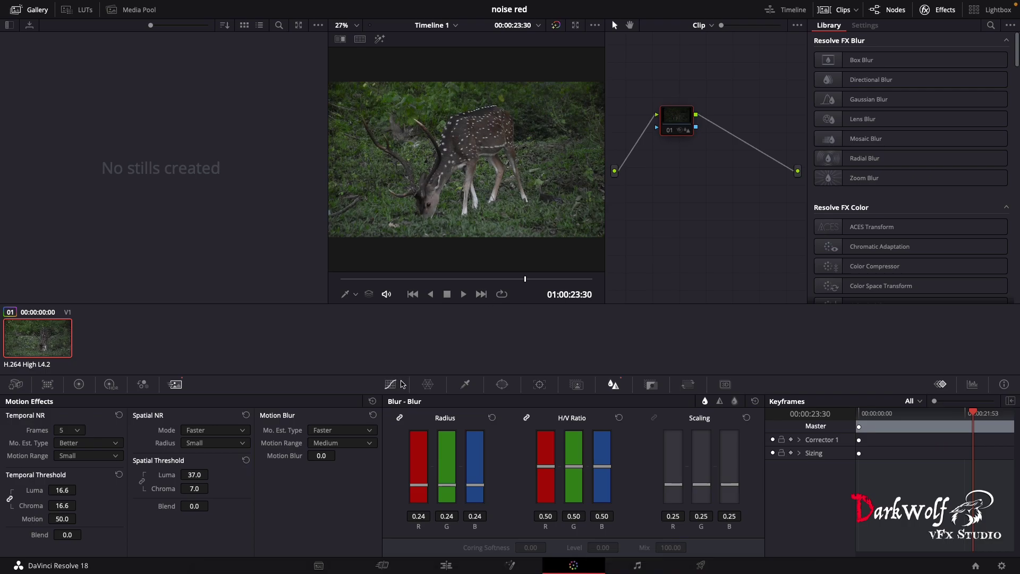
- In the primary color wheels, set the master Lift to -0.02, Gamma to 0.01 and Gain to 1.10
{"action": "left_click", "coordinate": [391, 384]}
{"action": "left_click", "coordinate": [109, 384]}
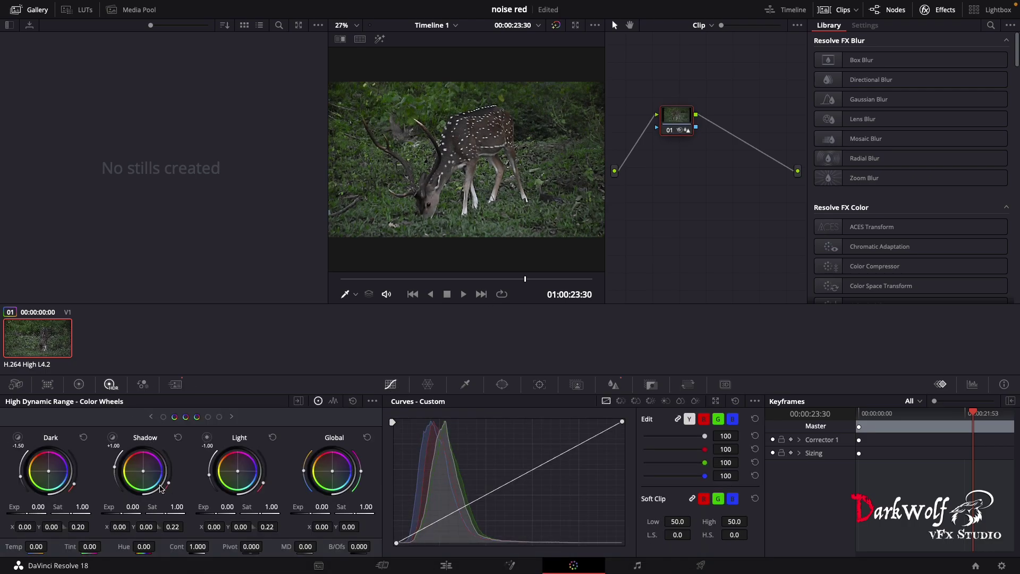
{"action": "left_click", "coordinate": [78, 384]}
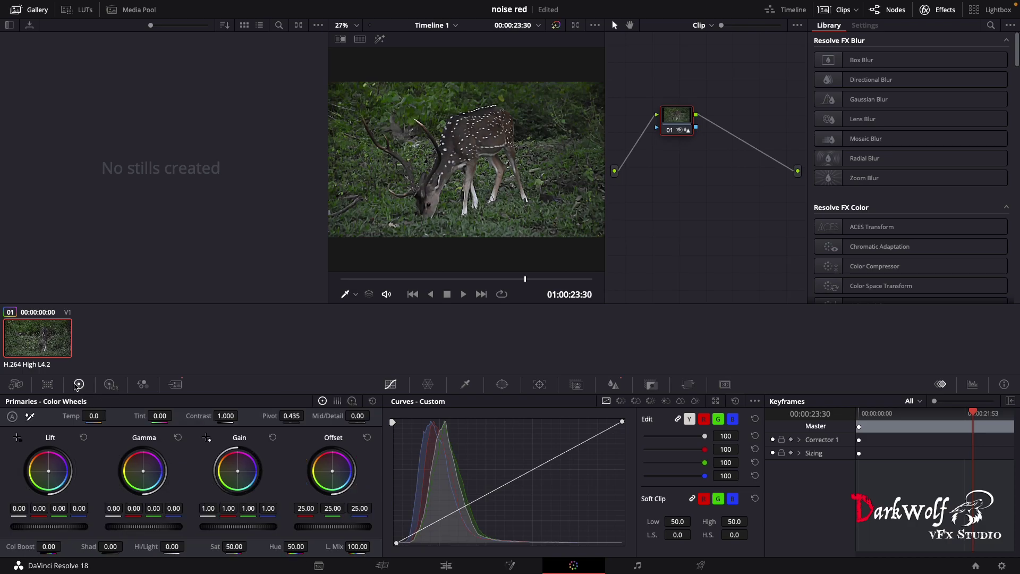
{"action": "left_click_drag", "start_coordinate": [45, 529], "coordinate": [21, 530]}
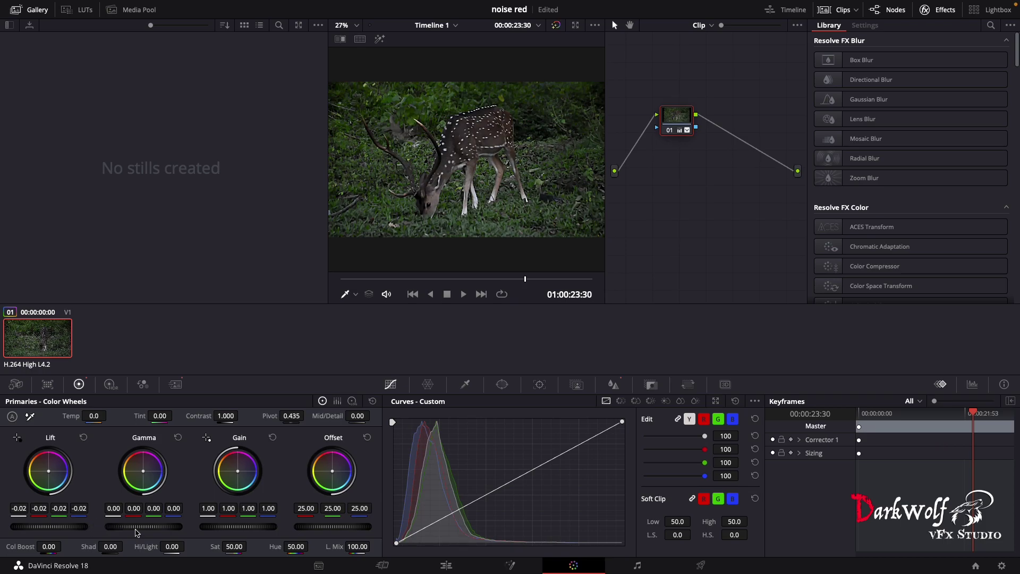
{"action": "left_click_drag", "start_coordinate": [137, 533], "coordinate": [273, 535]}
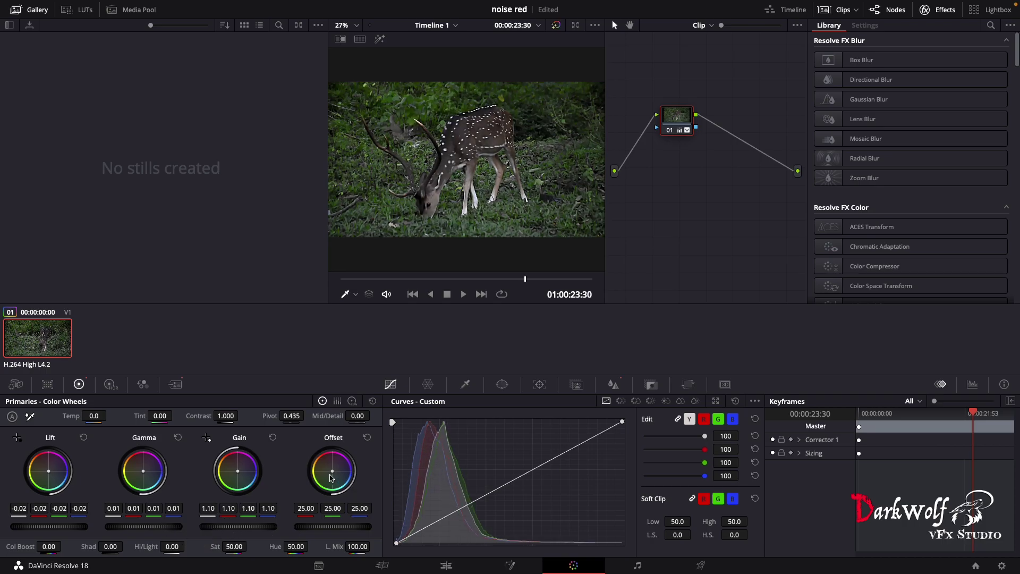
- Reset the trial Offset tint, then shift Gain to R 1.29, G 1.03, B 1.20 and push Gamma and Lift slightly toward red
{"action": "mouse_move", "coordinate": [335, 473]}
{"action": "left_mouse_down"}
{"action": "mouse_move", "coordinate": [344, 460]}
{"action": "mouse_move", "coordinate": [304, 480]}
{"action": "mouse_move", "coordinate": [343, 456]}
{"action": "mouse_move", "coordinate": [330, 482]}
{"action": "left_mouse_up"}
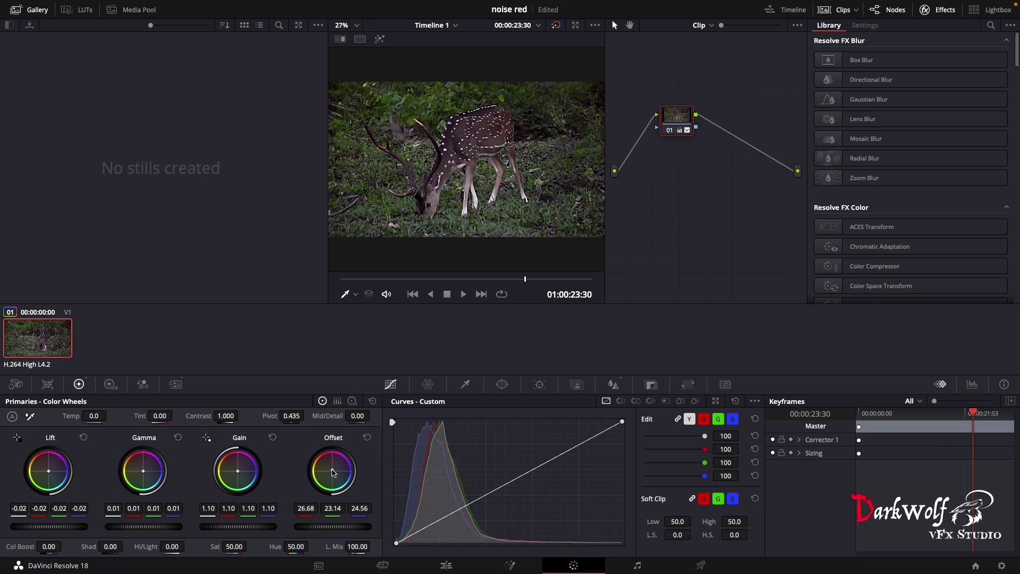
{"action": "left_click", "coordinate": [367, 438]}
{"action": "mouse_move", "coordinate": [238, 473]}
{"action": "left_mouse_down"}
{"action": "mouse_move", "coordinate": [246, 456]}
{"action": "mouse_move", "coordinate": [239, 472]}
{"action": "left_mouse_up"}
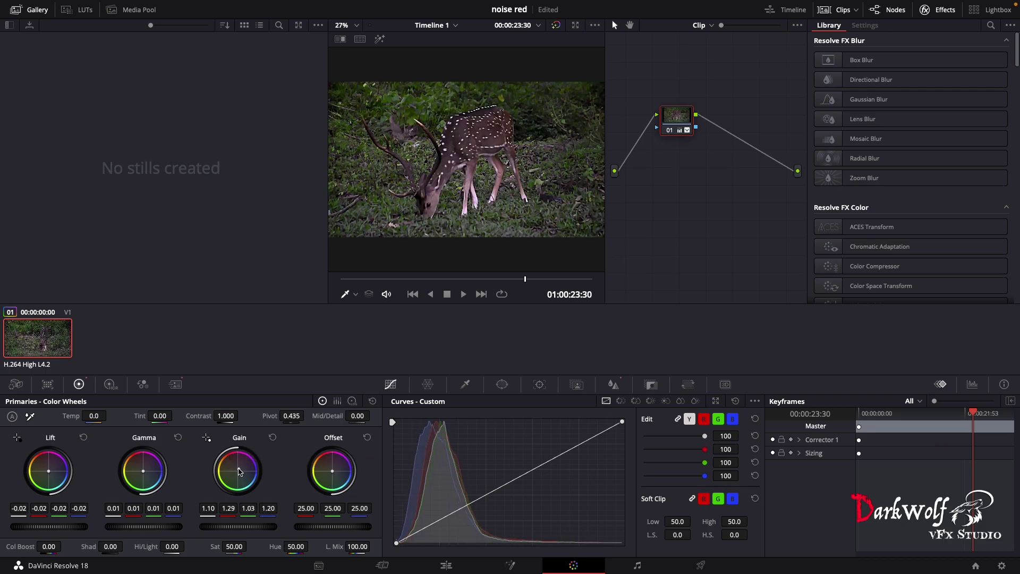
{"action": "left_click_drag", "start_coordinate": [144, 469], "coordinate": [142, 474]}
{"action": "mouse_move", "coordinate": [48, 470]}
{"action": "left_mouse_down"}
{"action": "mouse_move", "coordinate": [38, 451]}
{"action": "mouse_move", "coordinate": [62, 481]}
{"action": "mouse_move", "coordinate": [50, 472]}
{"action": "left_mouse_up"}
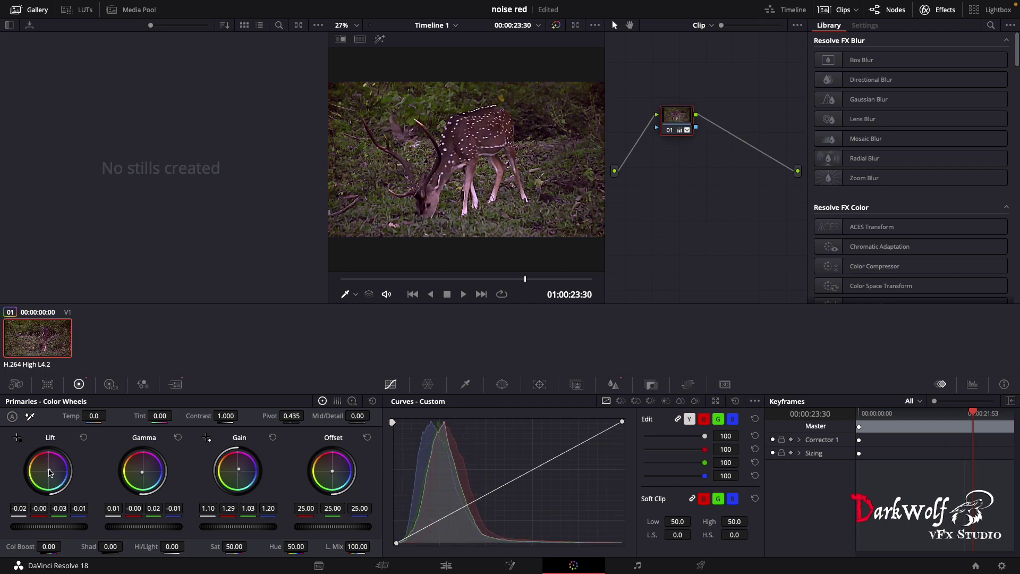
{"action": "key", "text": "super+f"}
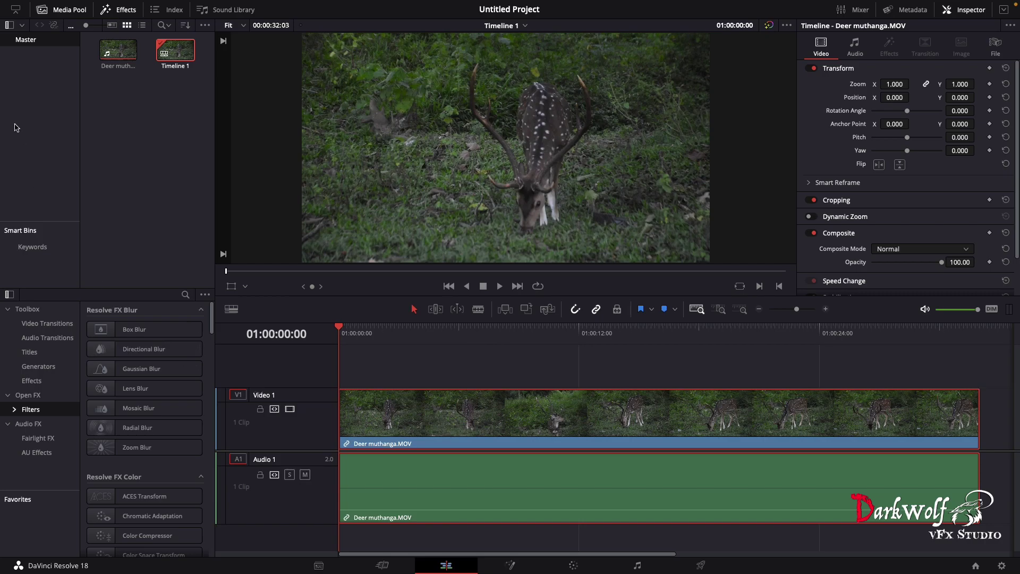
- Apply the Resolve FX Revival Noise Reduction effect to the Deer muthanga.MOV clip on the Edit page timeline
{"action": "left_click", "coordinate": [122, 12]}
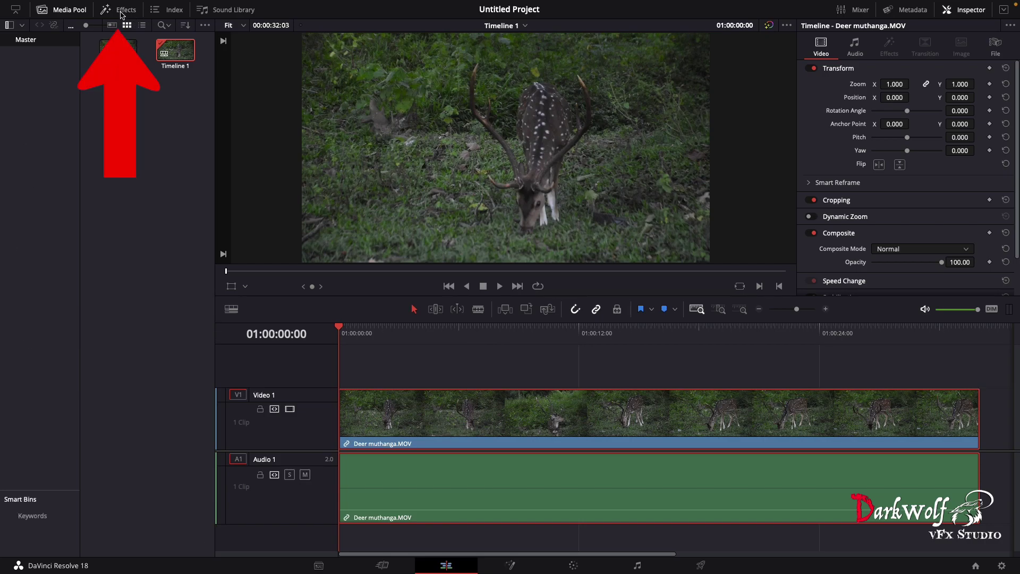
{"action": "left_click", "coordinate": [122, 14]}
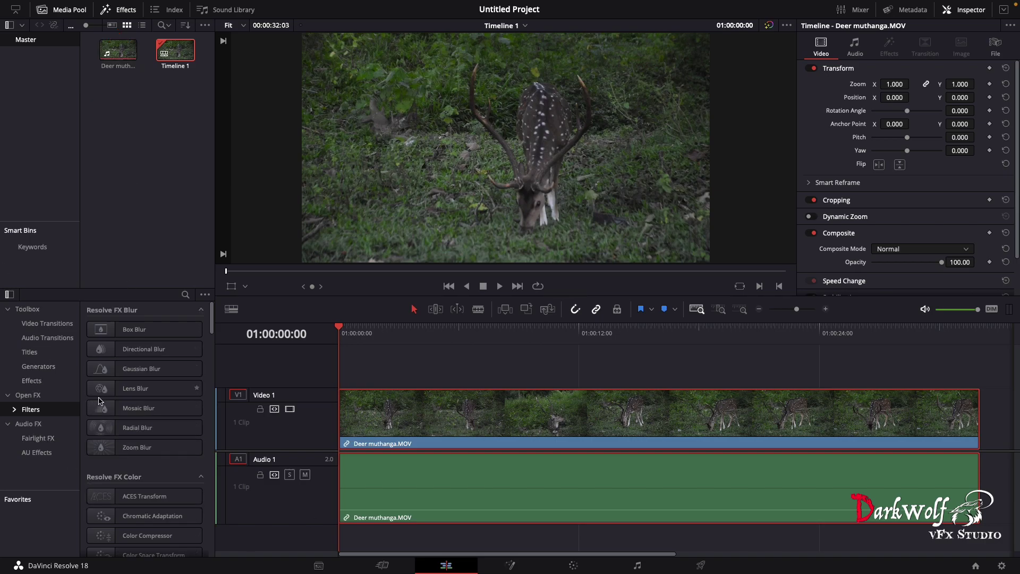
{"action": "scroll", "coordinate": [160, 481], "scroll_direction": "down", "scroll_amount": 10}
{"action": "scroll", "coordinate": [160, 482], "scroll_direction": "down", "scroll_amount": 3}
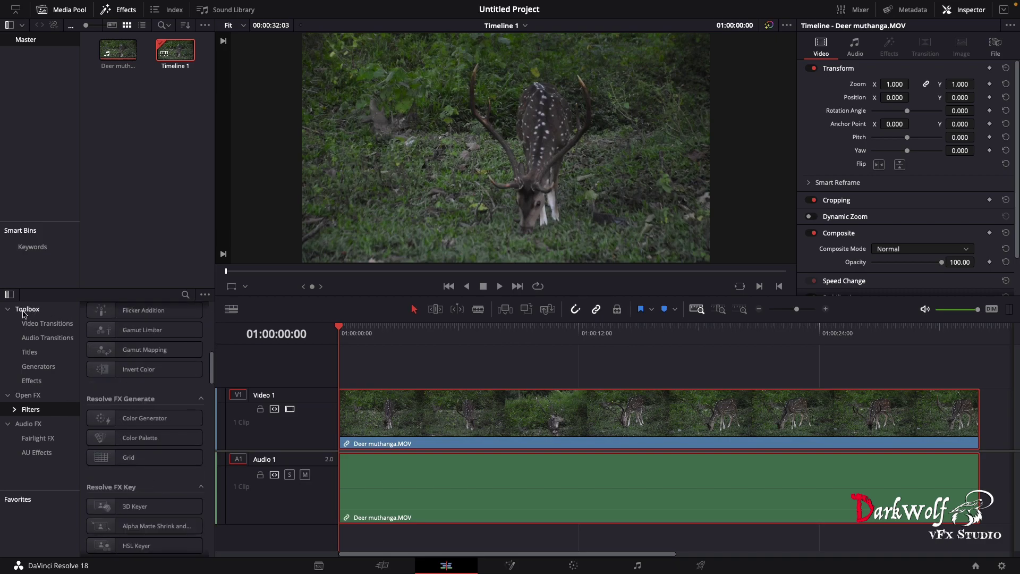
{"action": "left_click", "coordinate": [9, 396]}
{"action": "left_click", "coordinate": [8, 395]}
{"action": "scroll", "coordinate": [159, 441], "scroll_direction": "down", "scroll_amount": 3}
{"action": "scroll", "coordinate": [190, 451], "scroll_direction": "down", "scroll_amount": 7}
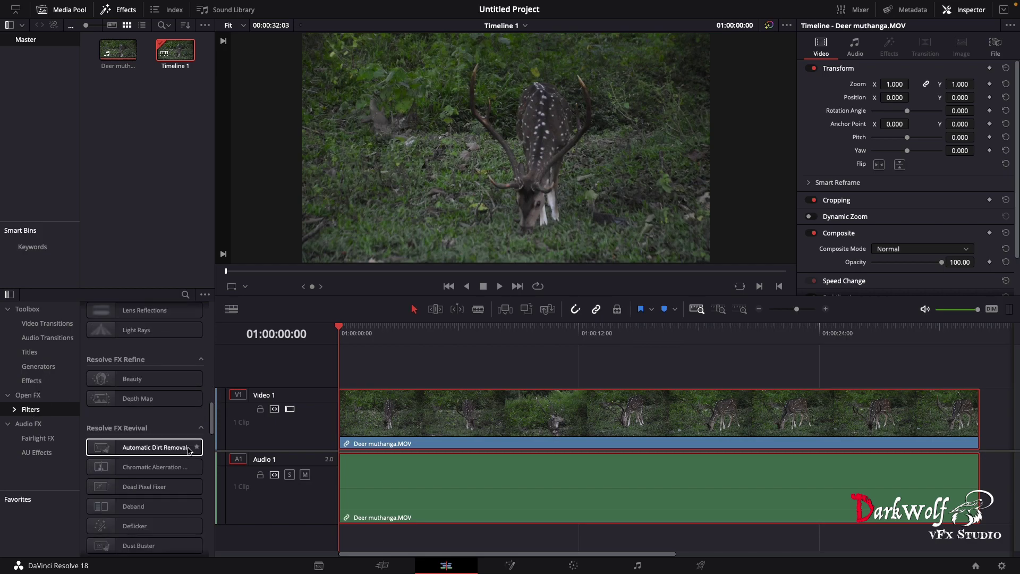
{"action": "scroll", "coordinate": [160, 464], "scroll_direction": "down", "scroll_amount": 3}
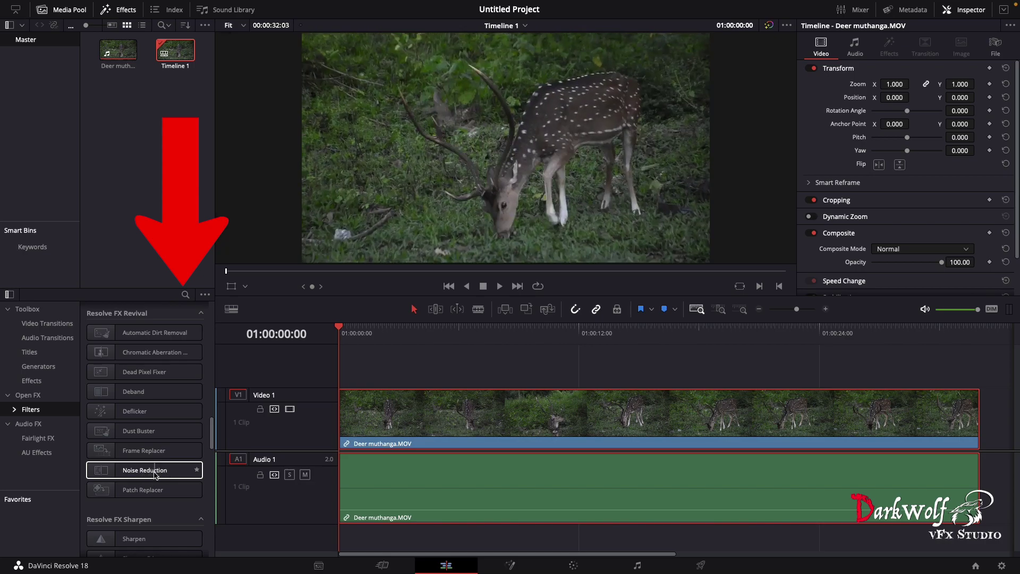
{"action": "left_click", "coordinate": [154, 332]}
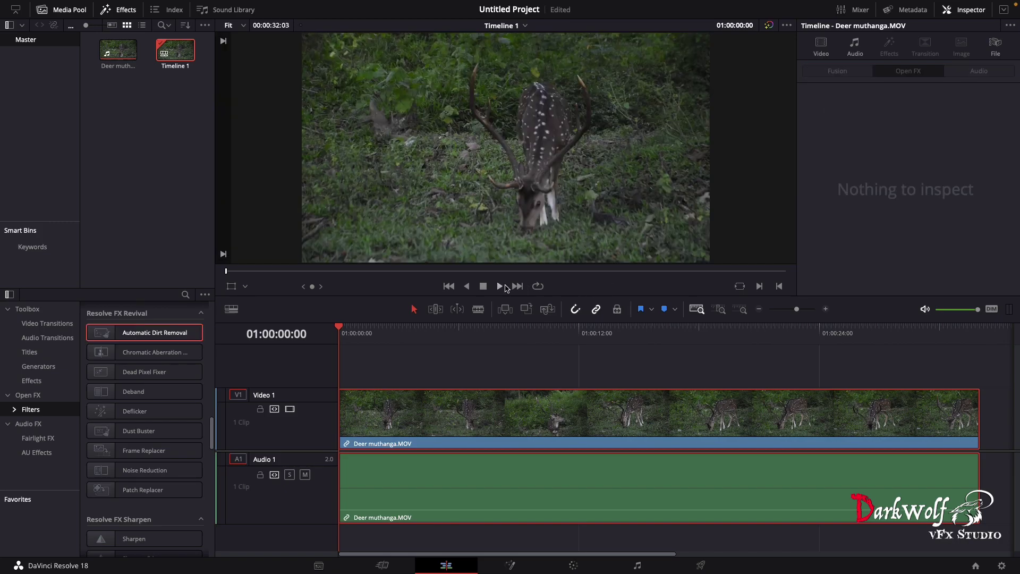
{"action": "left_click", "coordinate": [147, 474]}
{"action": "left_click_drag", "start_coordinate": [147, 473], "coordinate": [438, 426]}
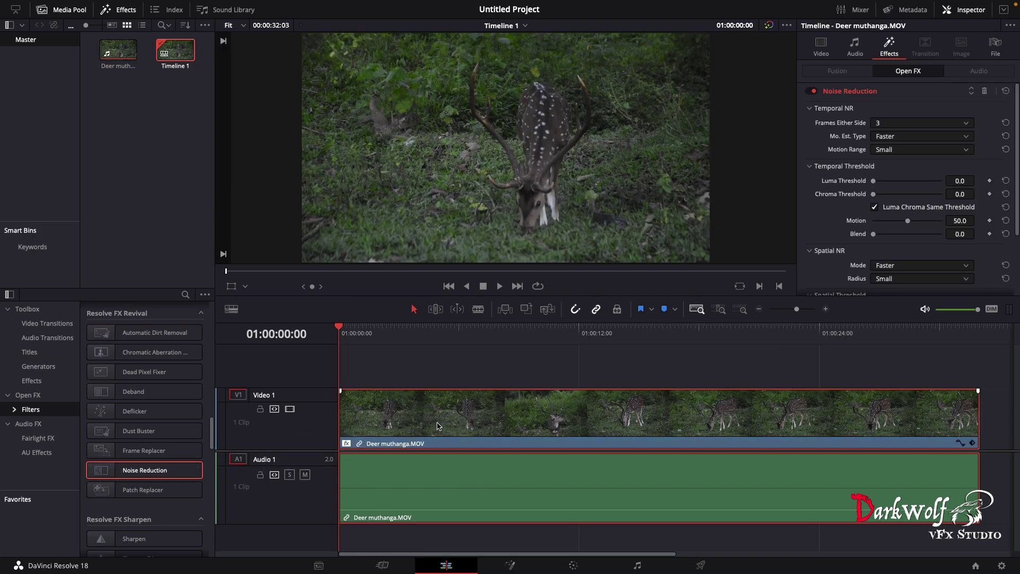
- Show the clip's Noise Reduction settings in the Inspector and toggle the effect off and on
{"action": "left_click", "coordinate": [947, 10]}
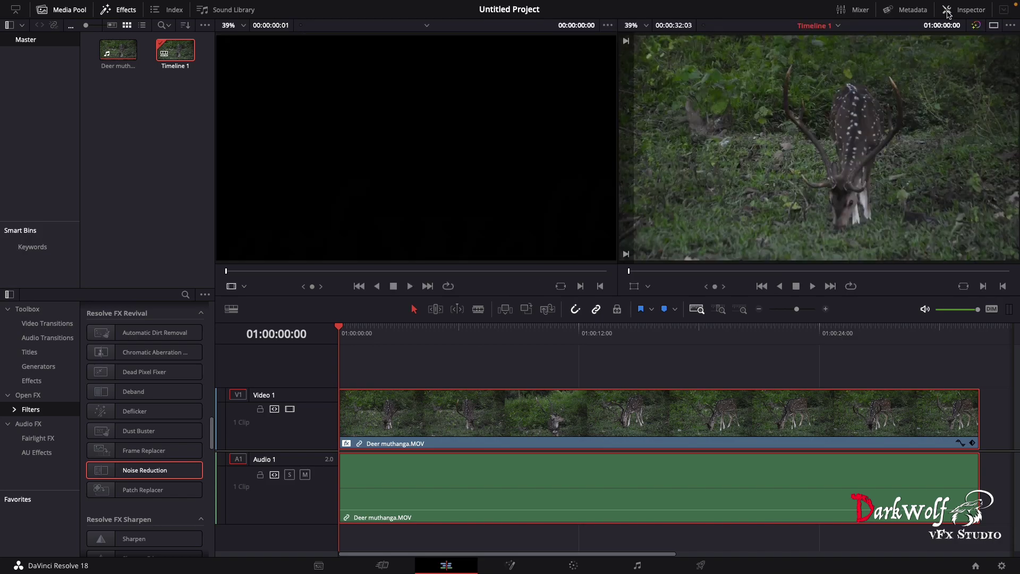
{"action": "left_click", "coordinate": [956, 13]}
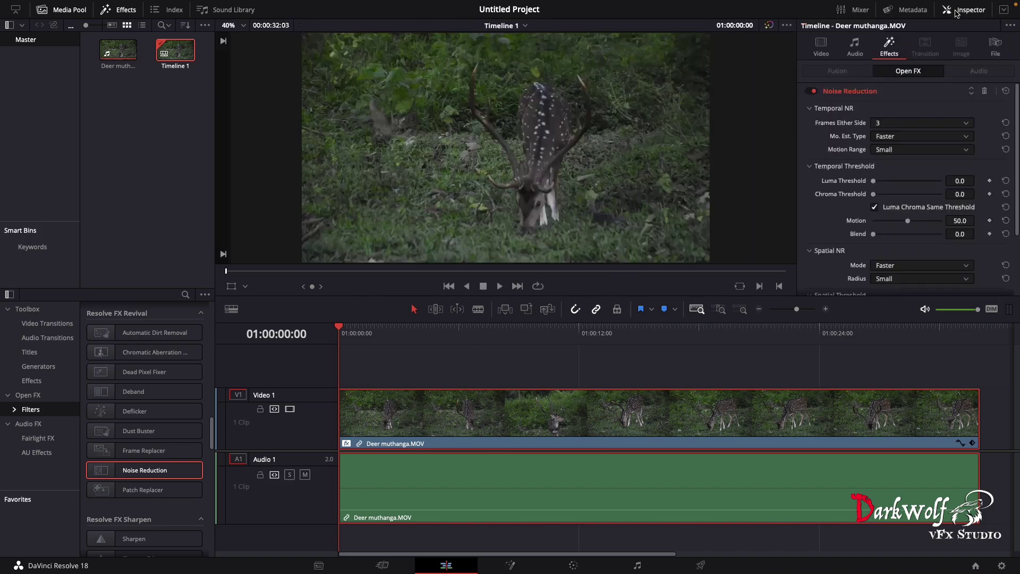
{"action": "left_click", "coordinate": [828, 51]}
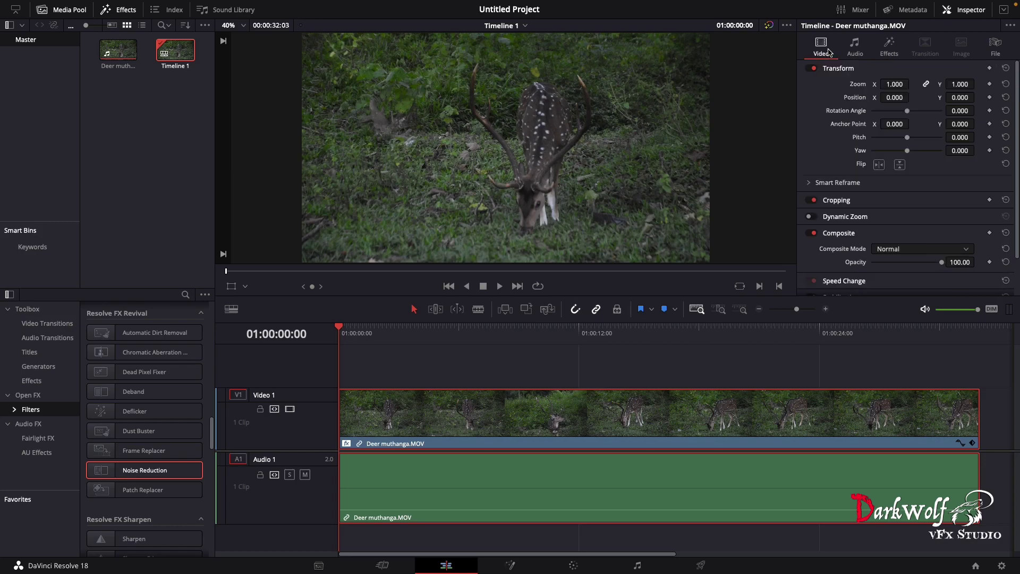
{"action": "left_click", "coordinate": [887, 49]}
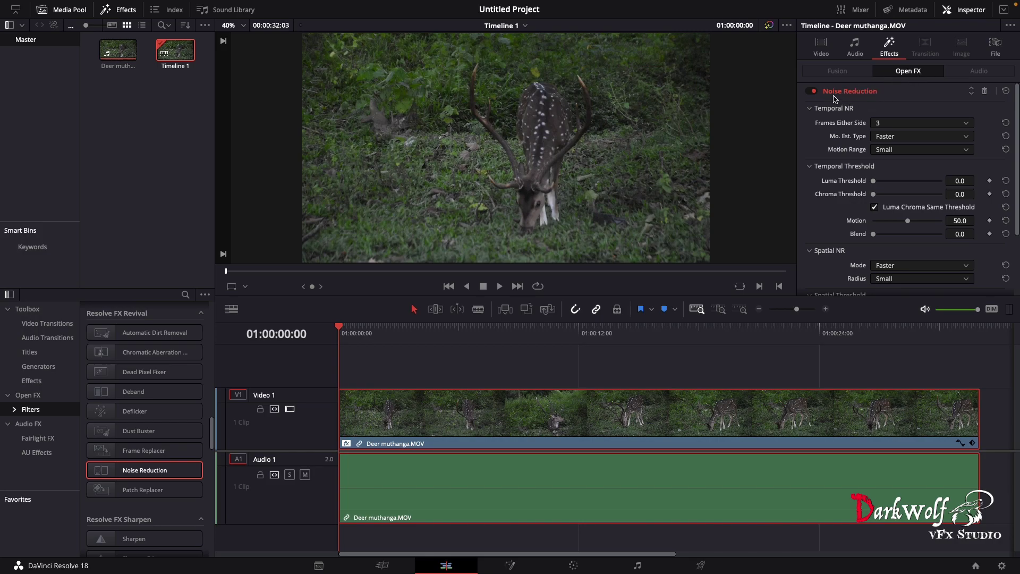
{"action": "left_click", "coordinate": [811, 91]}
{"action": "left_click", "coordinate": [813, 91]}
- Set Temporal NR to 5 frames either side, motion estimation type Better and motion range Small
{"action": "left_click", "coordinate": [903, 123]}
{"action": "left_click", "coordinate": [898, 196]}
{"action": "left_click", "coordinate": [905, 136]}
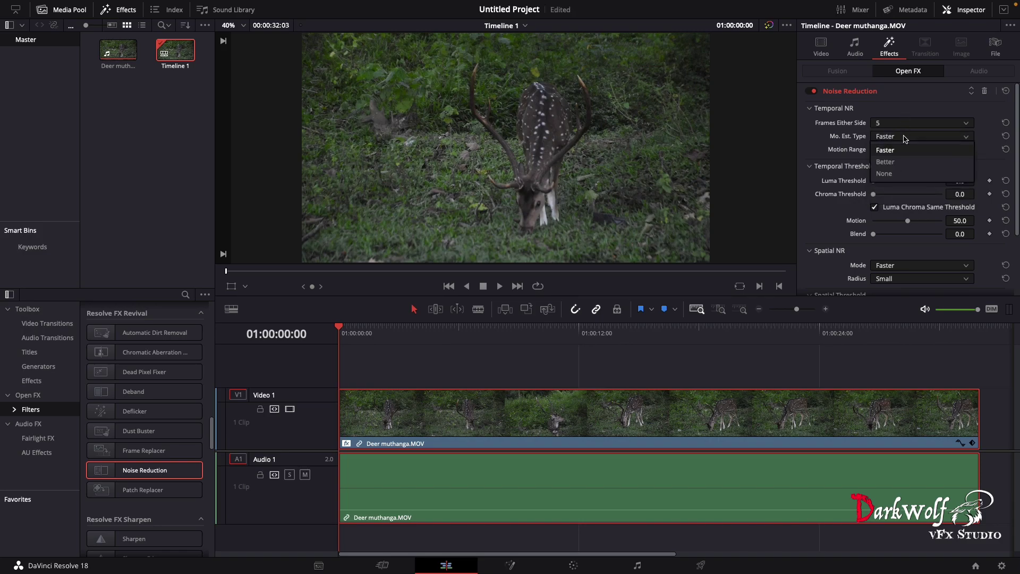
{"action": "left_click", "coordinate": [905, 164]}
{"action": "left_click", "coordinate": [904, 149]}
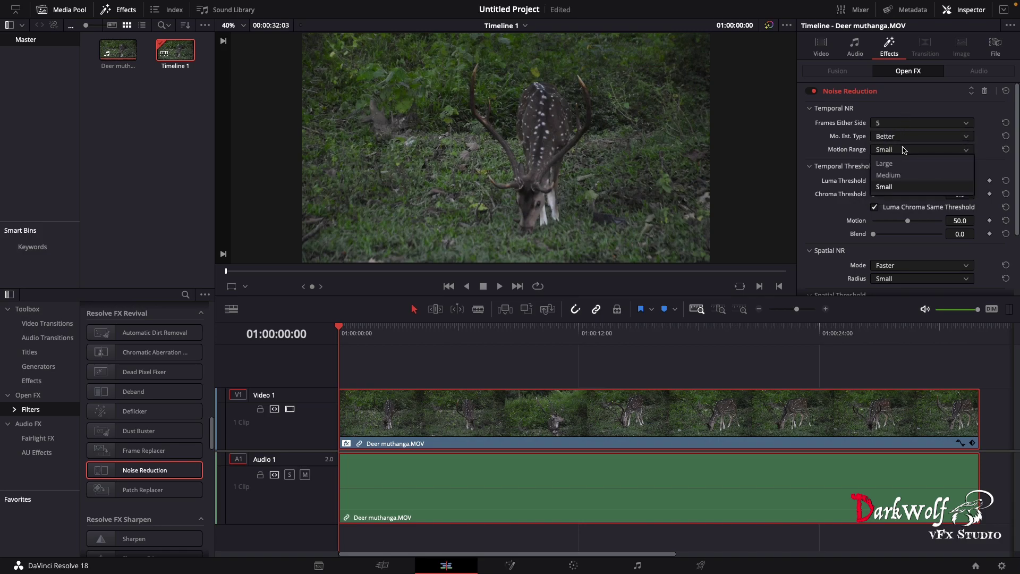
{"action": "left_click", "coordinate": [904, 187]}
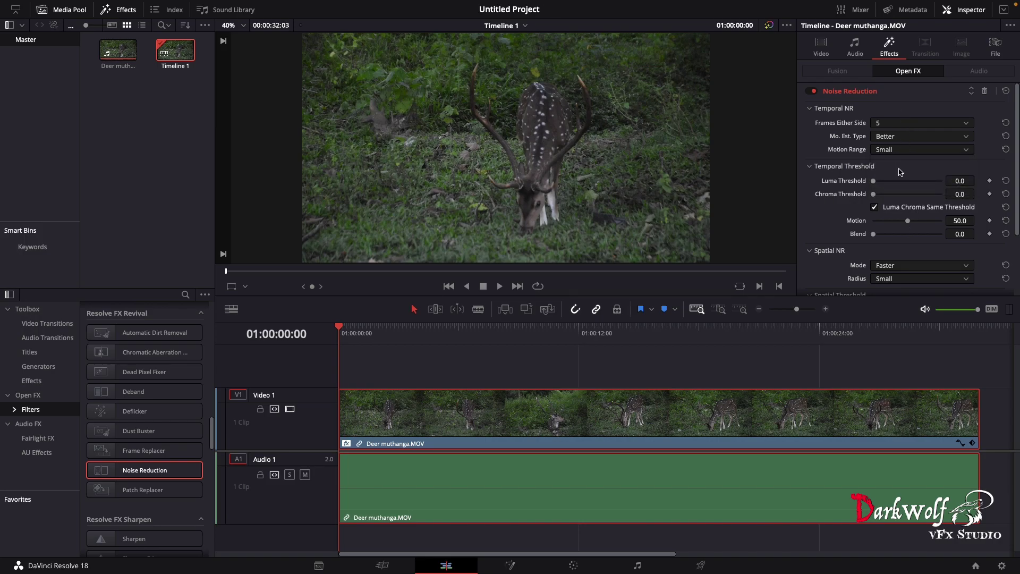
- Raise the linked Temporal Threshold luma and chroma to 34.1 and choose Faster as the Spatial NR mode
{"action": "left_click_drag", "start_coordinate": [876, 183], "coordinate": [896, 184]}
{"action": "scroll", "coordinate": [903, 213], "scroll_direction": "down", "scroll_amount": 2}
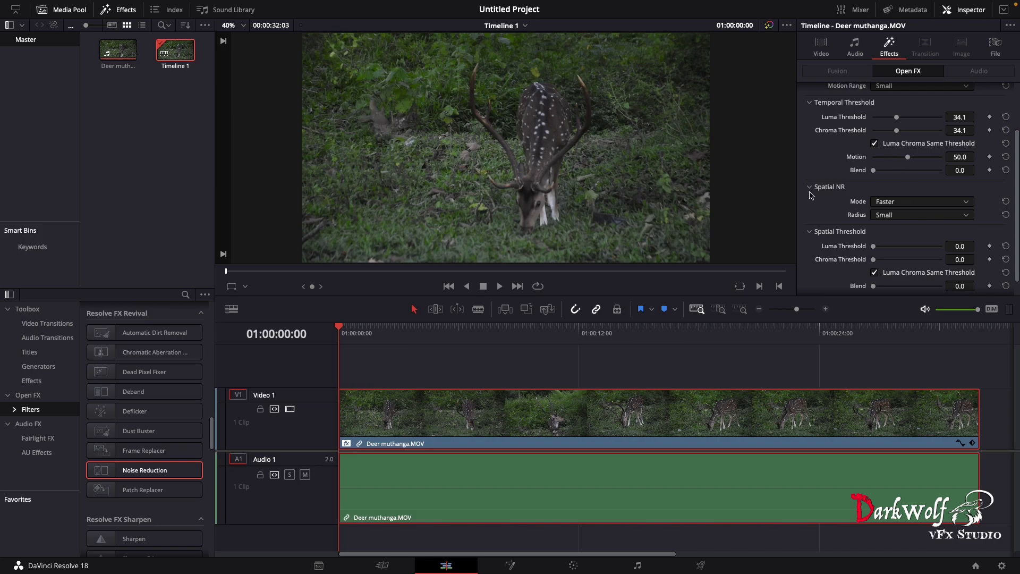
{"action": "left_click", "coordinate": [925, 206]}
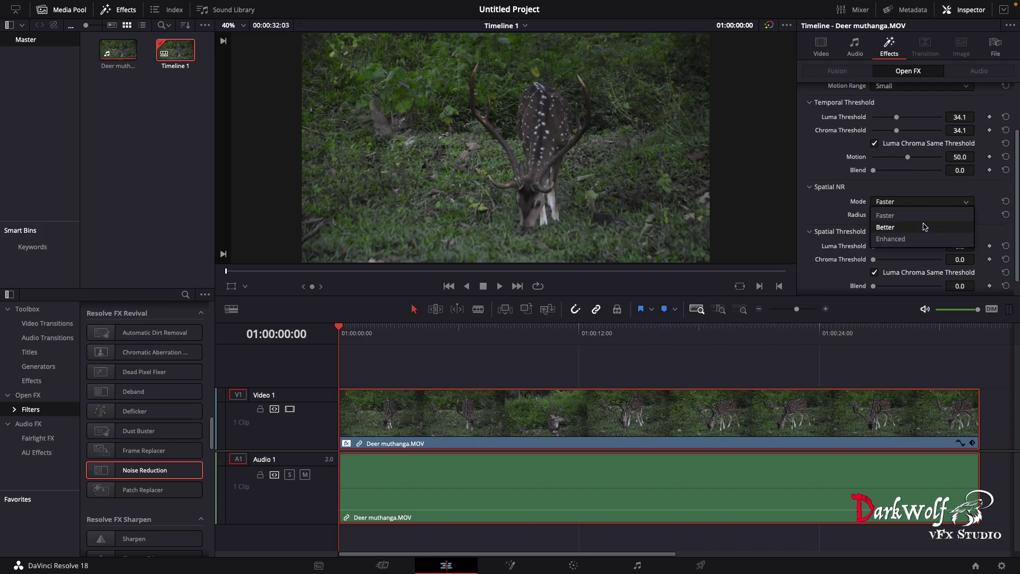
{"action": "left_click", "coordinate": [913, 215]}
- Set the linked Spatial Threshold luma and chroma to 35.7
{"action": "left_click_drag", "start_coordinate": [891, 249], "coordinate": [896, 251]}
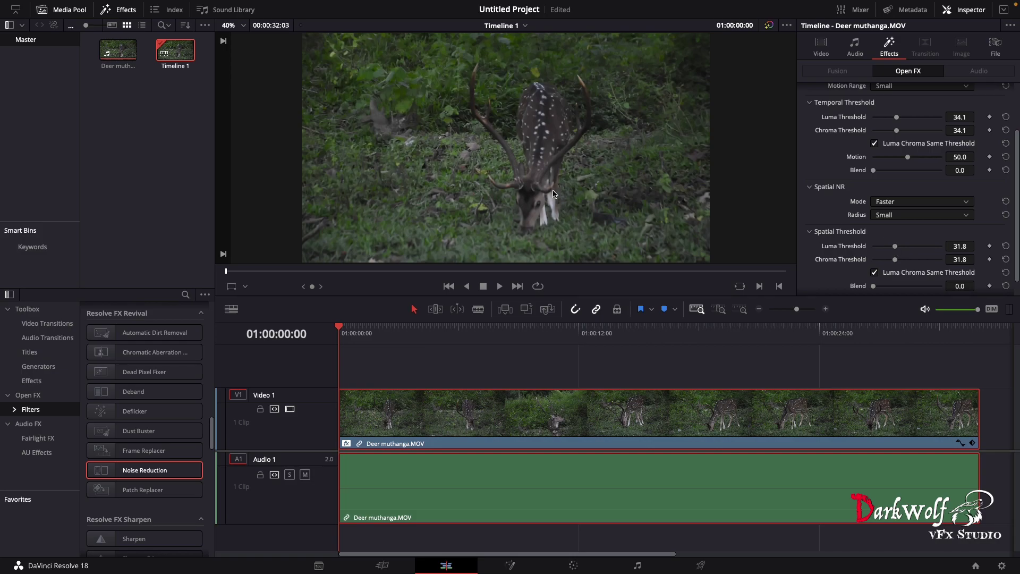
{"action": "left_click_drag", "start_coordinate": [895, 248], "coordinate": [899, 247]}
{"action": "scroll", "coordinate": [932, 255], "scroll_direction": "down", "scroll_amount": 1}
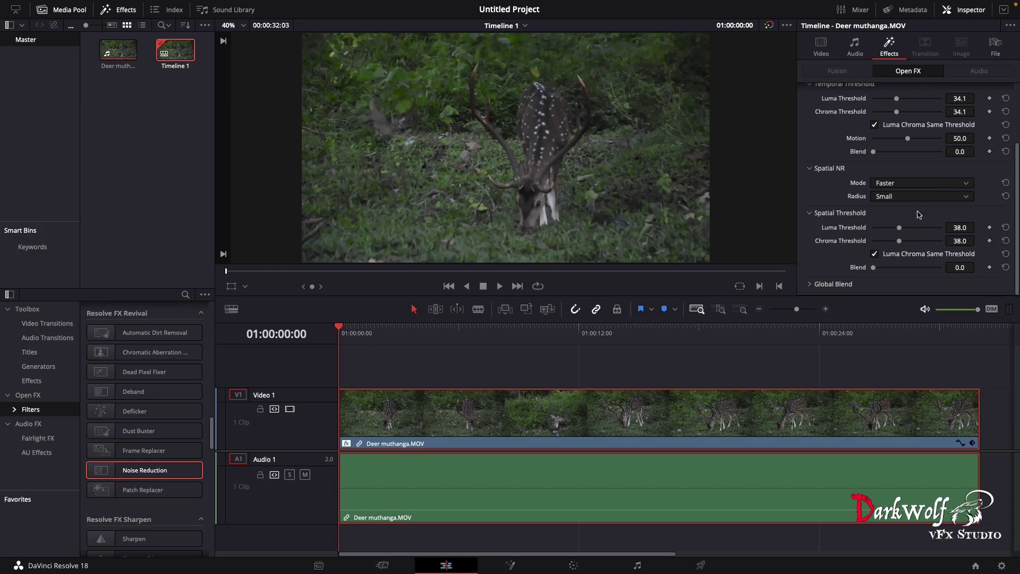
{"action": "left_click_drag", "start_coordinate": [900, 232], "coordinate": [897, 232]}
- Apply the Sharpen effect from Resolve FX Sharpen to the deer clip on Video 1
{"action": "scroll", "coordinate": [162, 425], "scroll_direction": "down", "scroll_amount": 4}
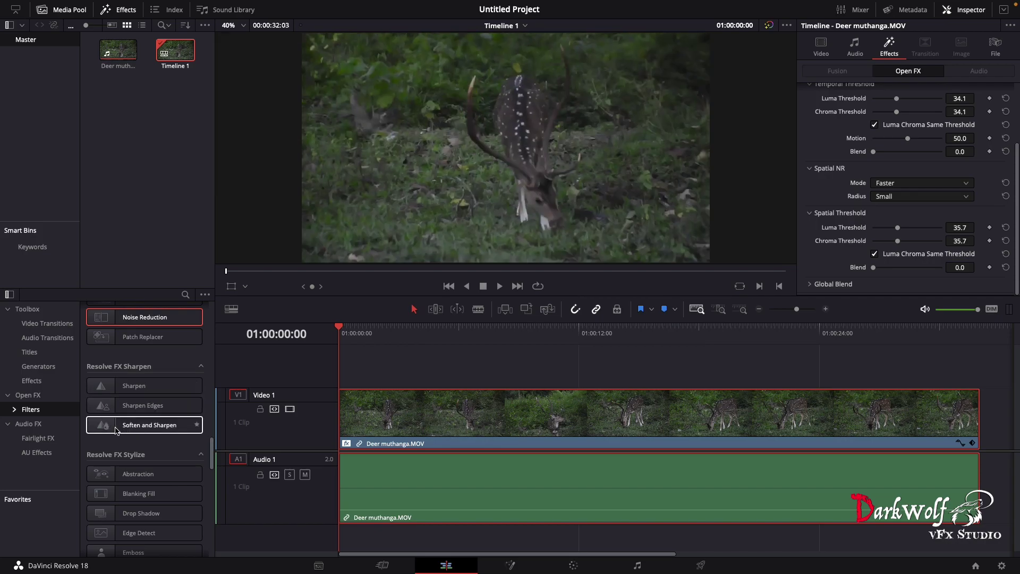
{"action": "left_click_drag", "start_coordinate": [128, 385], "coordinate": [387, 429]}
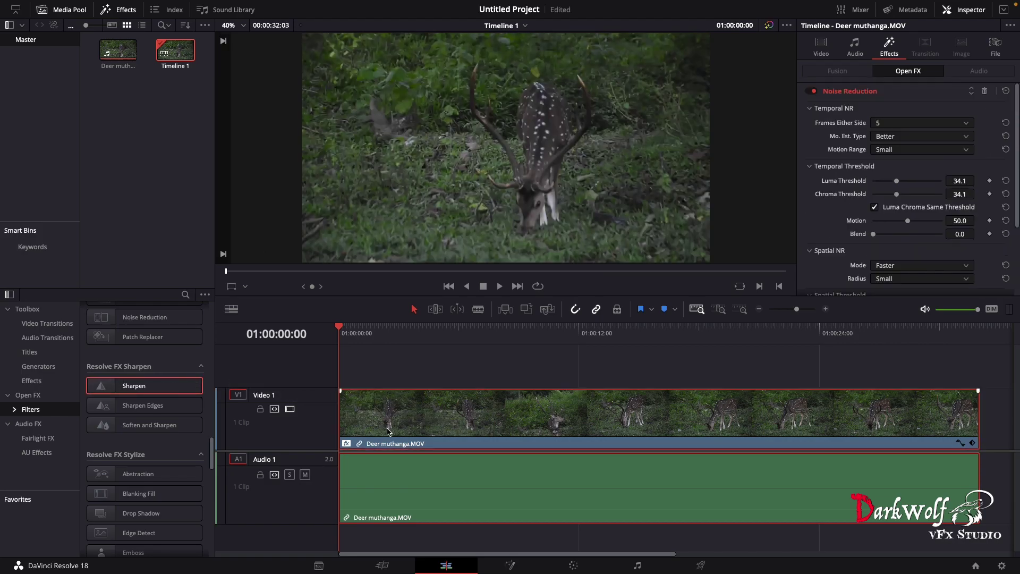
- Move the playhead to 01:00:04:57 and compare the picture with the Noise Reduction effect off and on
{"action": "left_click_drag", "start_coordinate": [368, 335], "coordinate": [437, 350]}
{"action": "left_click", "coordinate": [813, 91]}
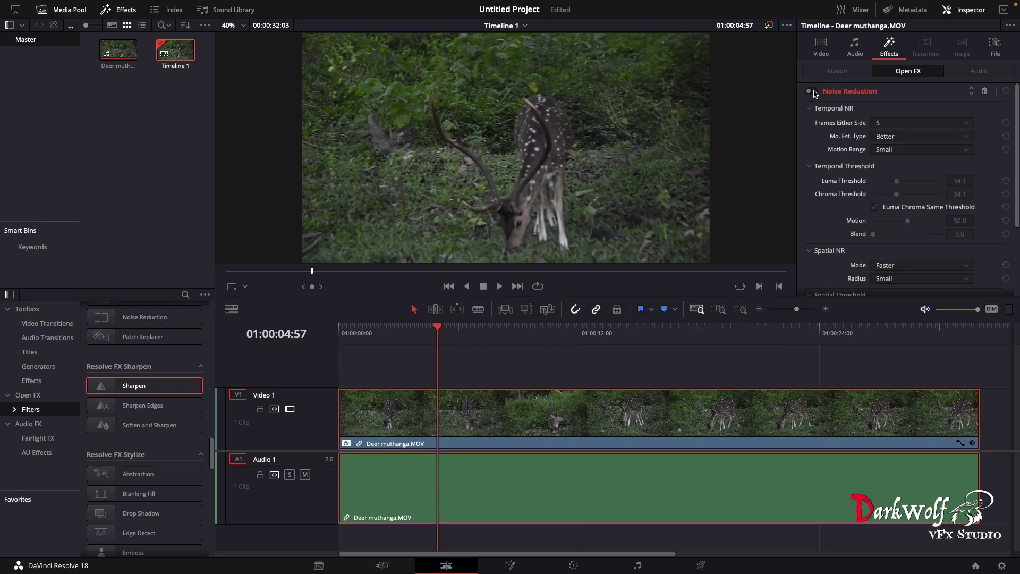
{"action": "left_click", "coordinate": [813, 91]}
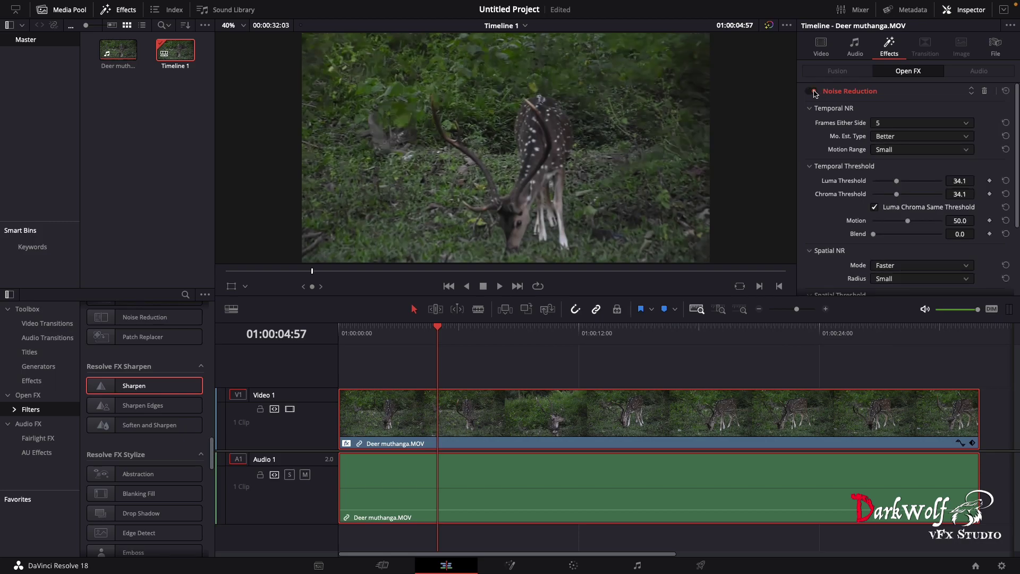
{"action": "left_click", "coordinate": [813, 92]}
{"action": "left_click", "coordinate": [813, 91]}
- Try the Sharpen effect with Sharpen Amount 4.162, Fine Detail Size 0.057, Medium Details 1.838 and Large Details 1.868
{"action": "scroll", "coordinate": [866, 255], "scroll_direction": "down", "scroll_amount": 3}
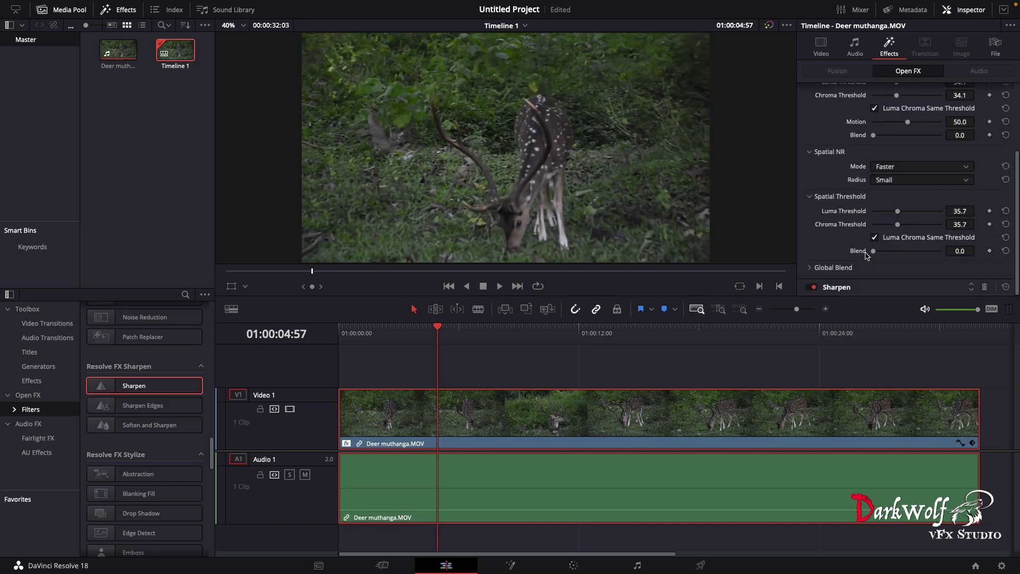
{"action": "left_click", "coordinate": [844, 287]}
{"action": "left_click_drag", "start_coordinate": [886, 125], "coordinate": [928, 128]}
{"action": "mouse_move", "coordinate": [872, 196]}
{"action": "left_mouse_down"}
{"action": "mouse_move", "coordinate": [895, 198]}
{"action": "mouse_move", "coordinate": [889, 185]}
{"action": "left_mouse_up"}
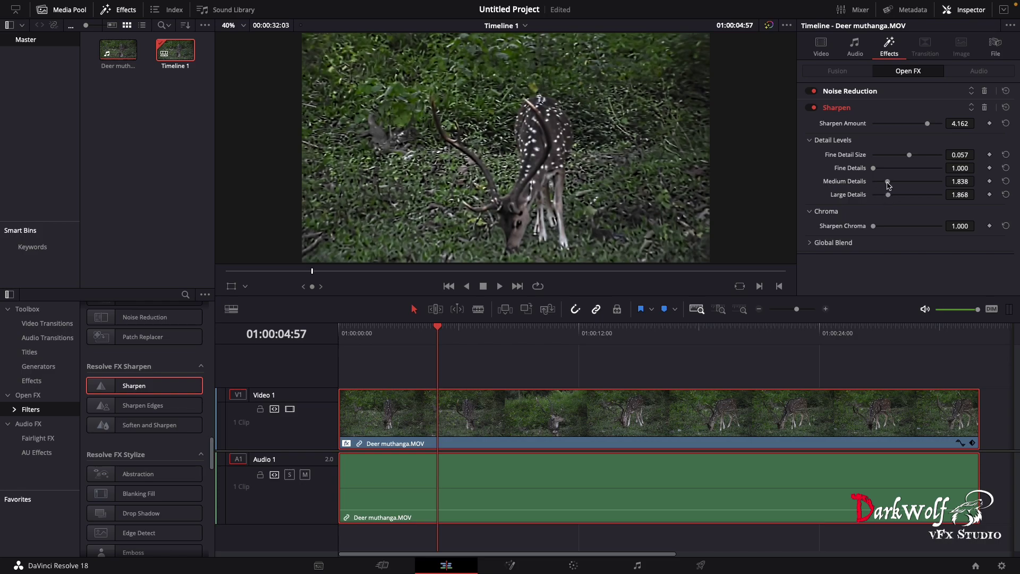
- Reset the Sharpen effect's detail levels and chroma to their defaults and remove the effect from the clip
{"action": "left_click", "coordinate": [1005, 168]}
{"action": "left_click", "coordinate": [1006, 181]}
{"action": "left_click", "coordinate": [1006, 194]}
{"action": "left_click_drag", "start_coordinate": [911, 227], "coordinate": [890, 228]}
{"action": "left_click", "coordinate": [1004, 226]}
{"action": "left_click", "coordinate": [1007, 155]}
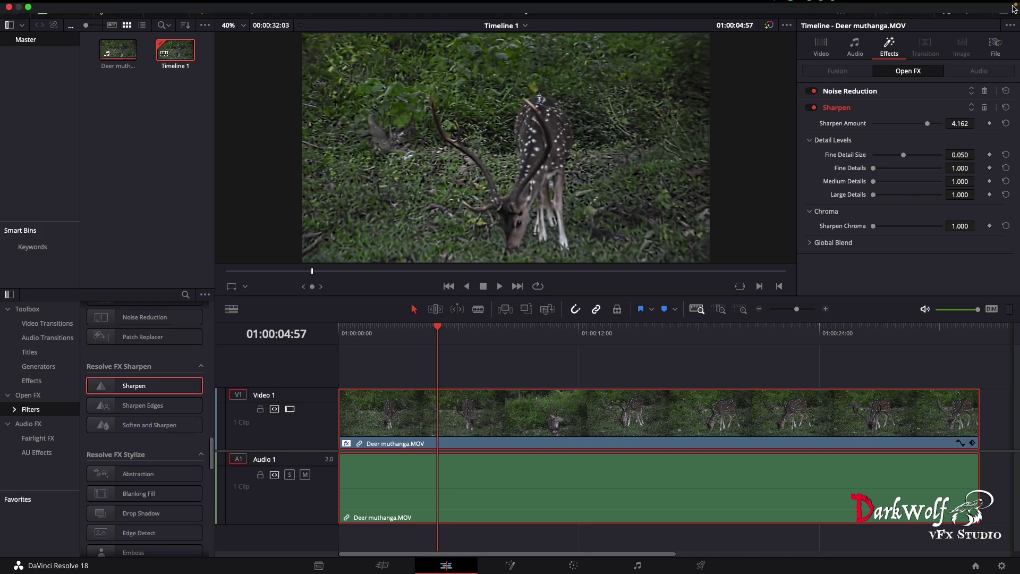
{"action": "left_click", "coordinate": [985, 108]}
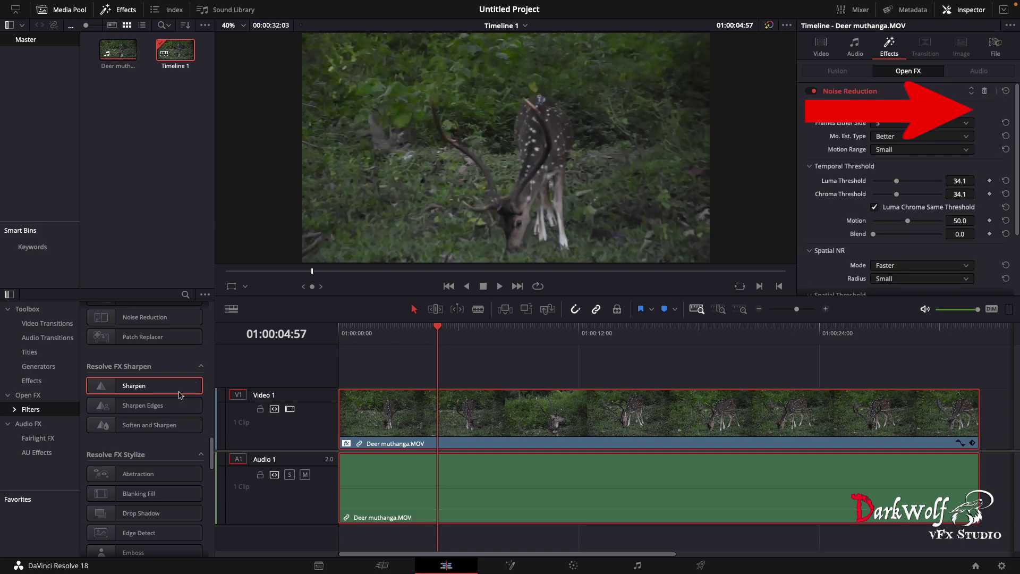
- Apply the Soften and Sharpen effect to the deer clip, view it on the Color page and return to the Edit page
{"action": "left_click_drag", "start_coordinate": [154, 425], "coordinate": [384, 424]}
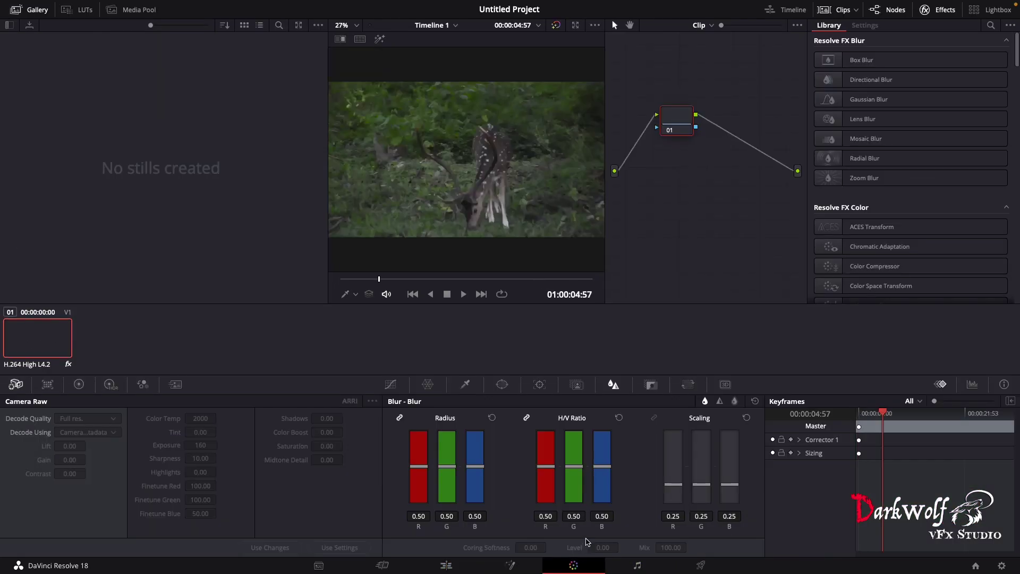
{"action": "left_click", "coordinate": [573, 565]}
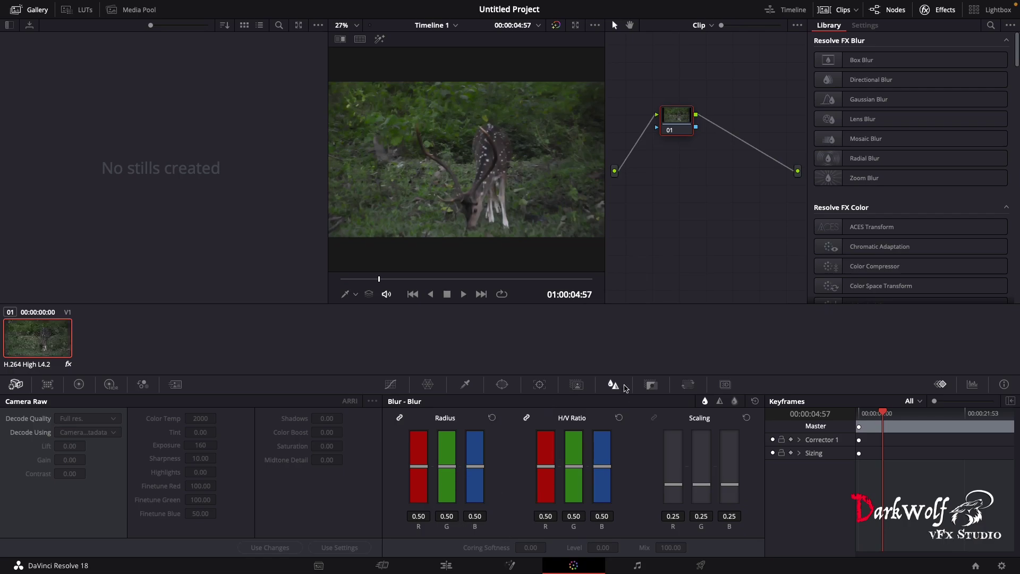
{"action": "left_click", "coordinate": [459, 567]}
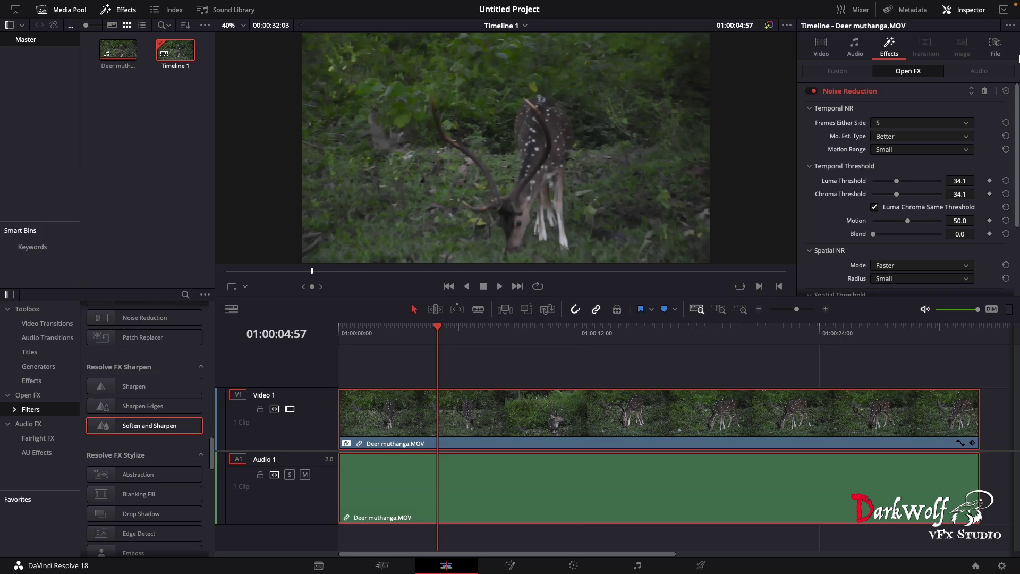
- Try raising the Small, Medium and Large Texture of the Soften and Sharpen effect, and remove the effect from the clip
{"action": "scroll", "coordinate": [907, 223], "scroll_direction": "down", "scroll_amount": 5}
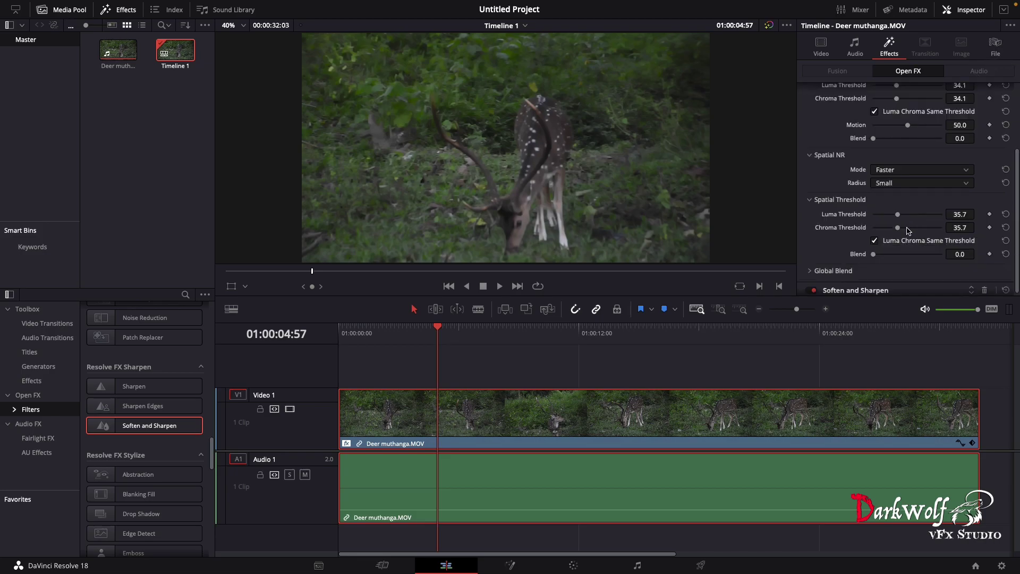
{"action": "double_click", "coordinate": [880, 287]}
{"action": "mouse_move", "coordinate": [907, 125]}
{"action": "left_mouse_down"}
{"action": "mouse_move", "coordinate": [889, 125]}
{"action": "mouse_move", "coordinate": [915, 126]}
{"action": "mouse_move", "coordinate": [914, 138]}
{"action": "left_mouse_up"}
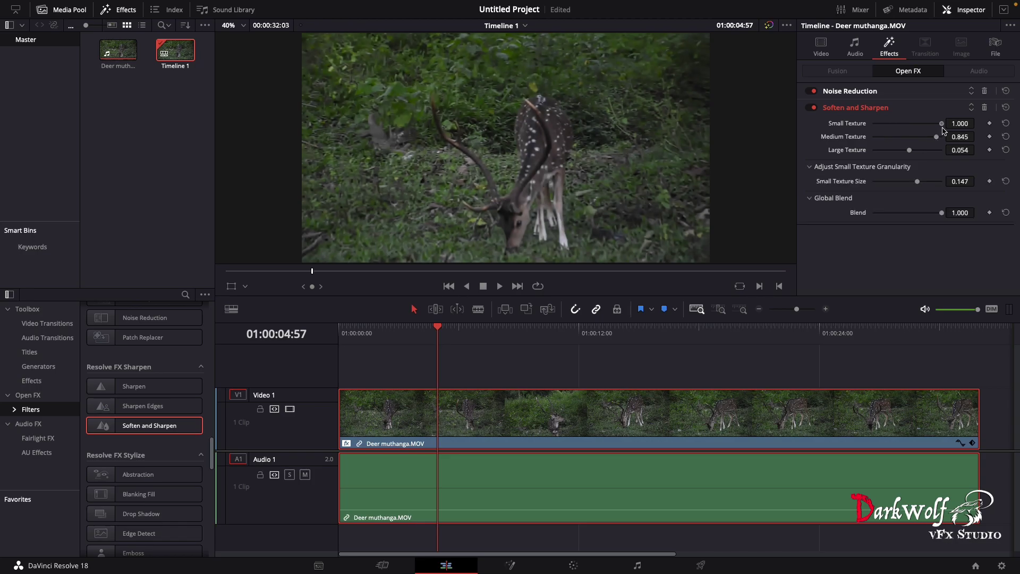
{"action": "left_click_drag", "start_coordinate": [941, 126], "coordinate": [933, 150]}
{"action": "left_click", "coordinate": [986, 109]}
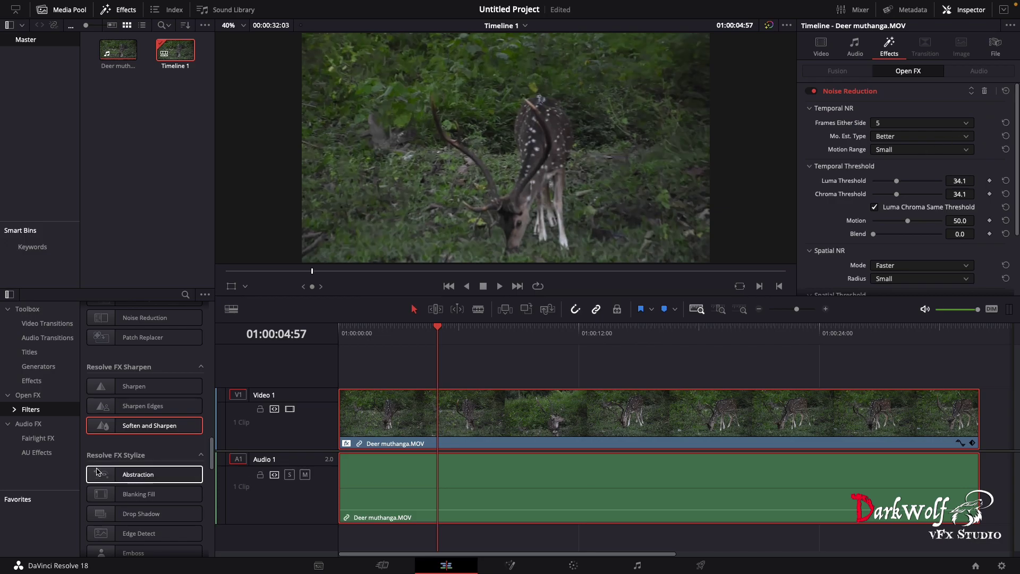
- Apply the Sharpen effect to the deer clip on Video 1 again and show its settings
{"action": "left_click_drag", "start_coordinate": [128, 388], "coordinate": [405, 438]}
{"action": "left_click", "coordinate": [570, 382]}
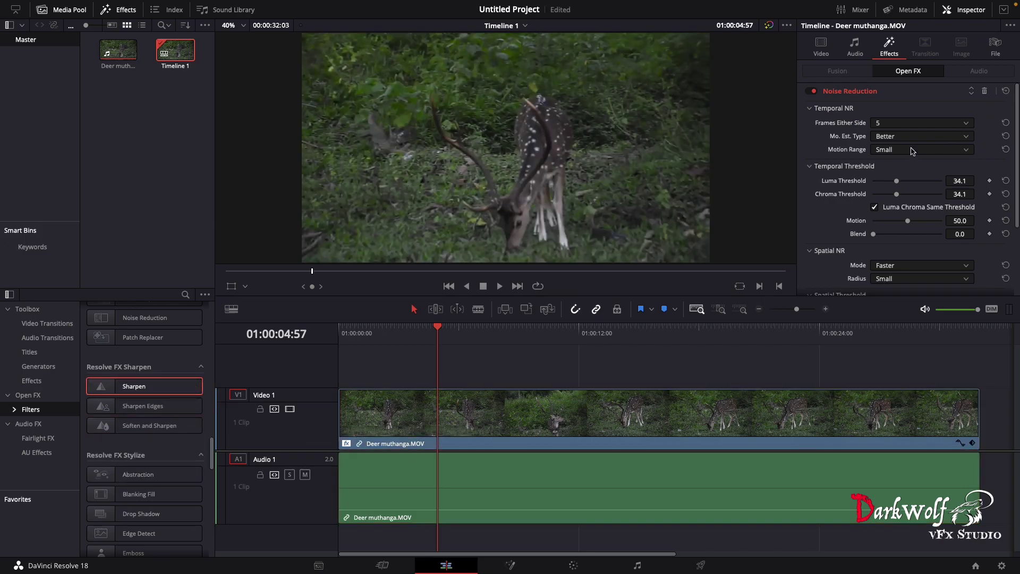
{"action": "scroll", "coordinate": [903, 196], "scroll_direction": "down", "scroll_amount": 3}
{"action": "left_click", "coordinate": [838, 287]}
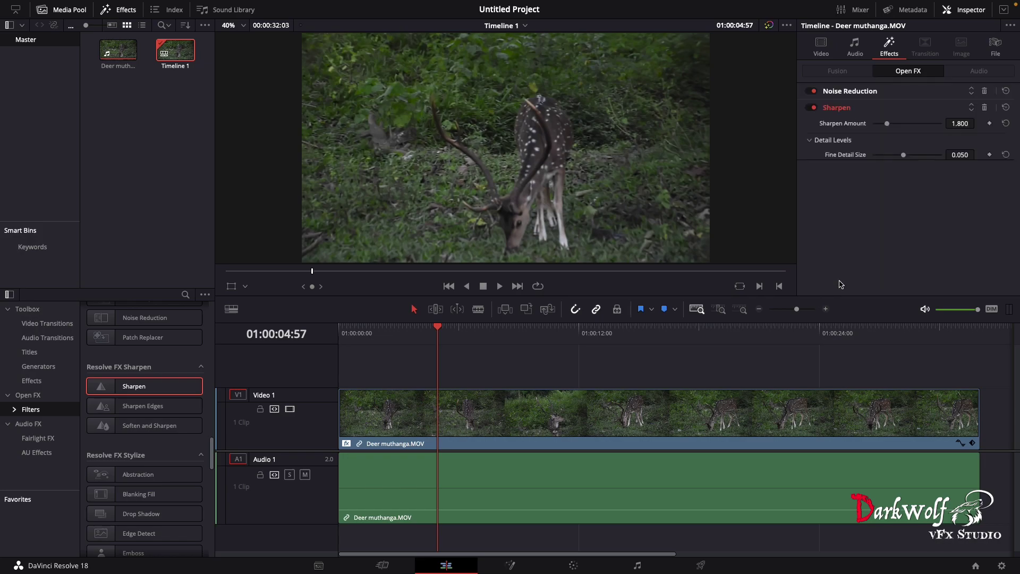
- Set Sharpen Amount to 2.954, Fine Detail Size 0.037, Fine Details 1.496, Medium Details 1.404, Large Details 1.466 and Sharpen Chroma 1.714
{"action": "left_click_drag", "start_coordinate": [901, 123], "coordinate": [885, 227]}
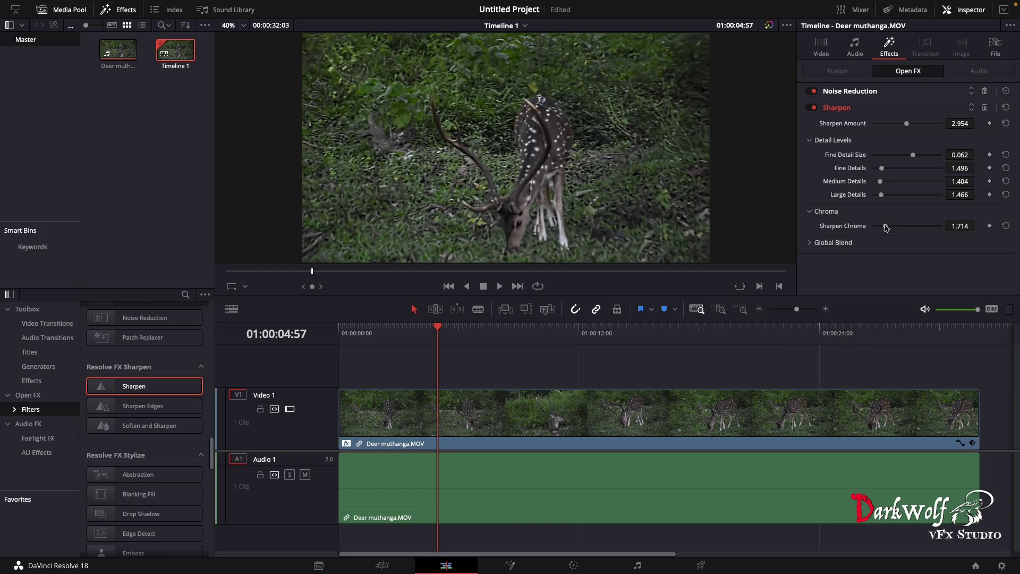
{"action": "mouse_move", "coordinate": [912, 158]}
{"action": "left_mouse_down"}
{"action": "mouse_move", "coordinate": [876, 164]}
{"action": "mouse_move", "coordinate": [902, 163]}
{"action": "mouse_move", "coordinate": [893, 166]}
{"action": "left_mouse_up"}
{"action": "mouse_move", "coordinate": [895, 156]}
{"action": "left_mouse_down"}
{"action": "mouse_move", "coordinate": [904, 156]}
{"action": "mouse_move", "coordinate": [894, 160]}
{"action": "left_mouse_up"}
- Play the deer clip from the start and check several later points in the timeline
{"action": "left_click_drag", "start_coordinate": [364, 329], "coordinate": [325, 331]}
{"action": "key", "text": "space"}
{"action": "left_click", "coordinate": [489, 329]}
{"action": "left_click", "coordinate": [533, 331]}
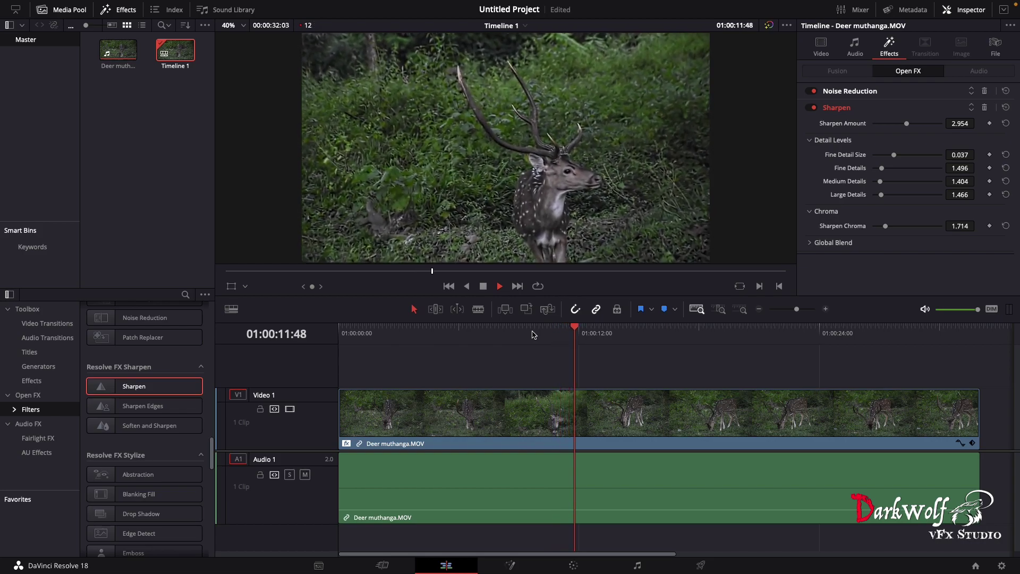
{"action": "left_click", "coordinate": [661, 329]}
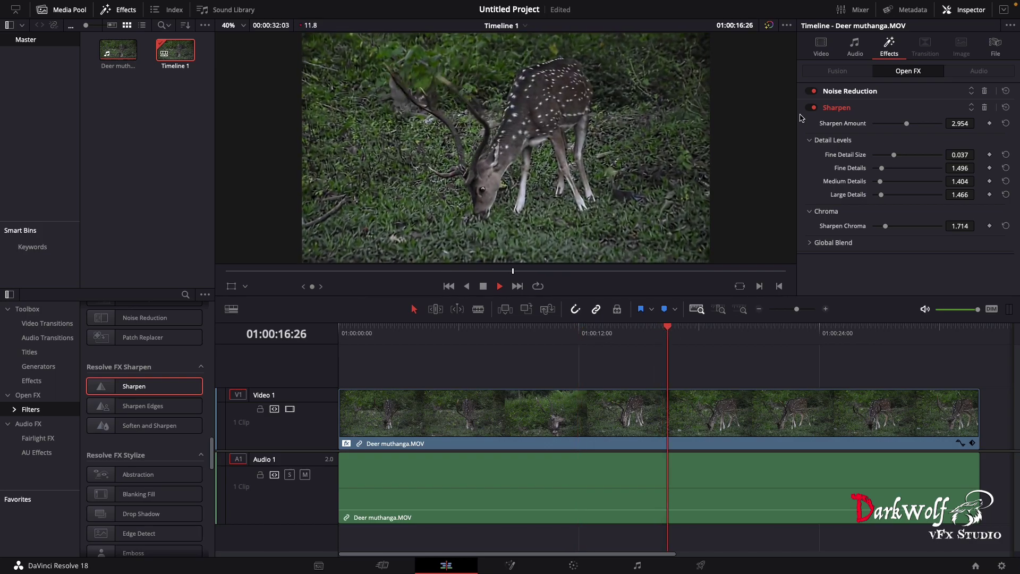
- Show the Stabilization settings among the clip's video properties and stabilize the deer clip
{"action": "left_click", "coordinate": [822, 48]}
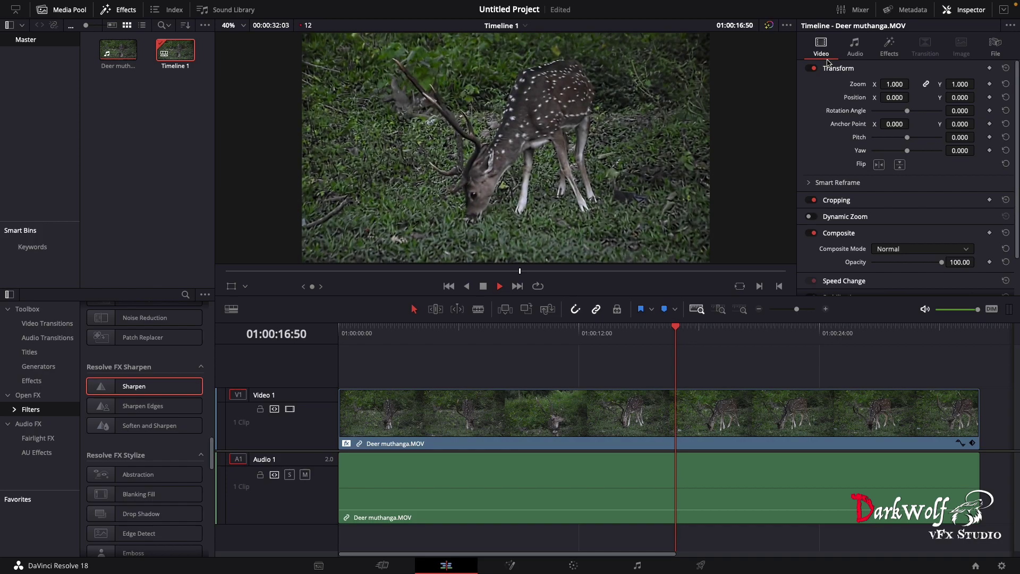
{"action": "scroll", "coordinate": [878, 259], "scroll_direction": "down", "scroll_amount": 2}
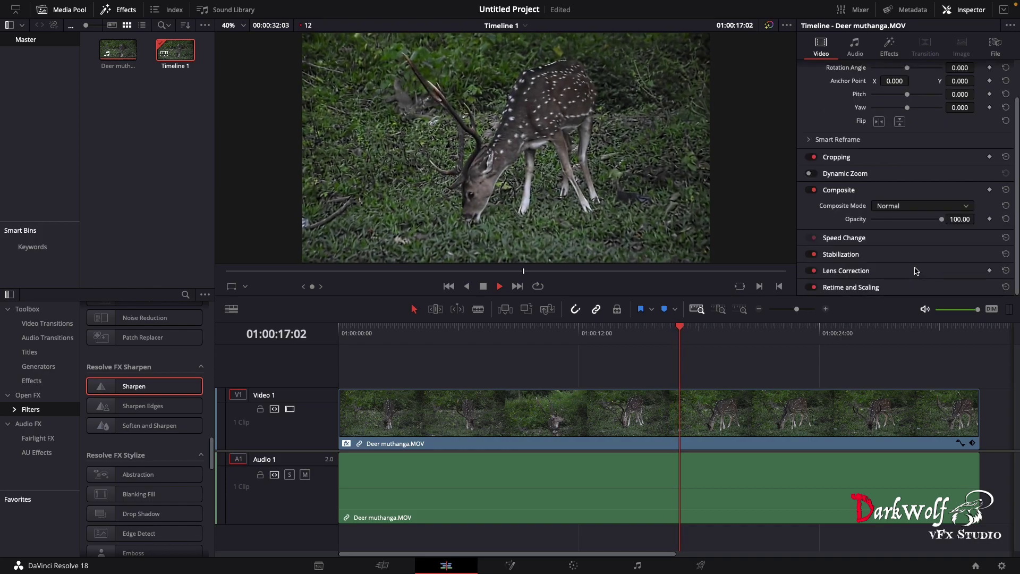
{"action": "left_click", "coordinate": [878, 257]}
{"action": "left_click", "coordinate": [885, 269]}
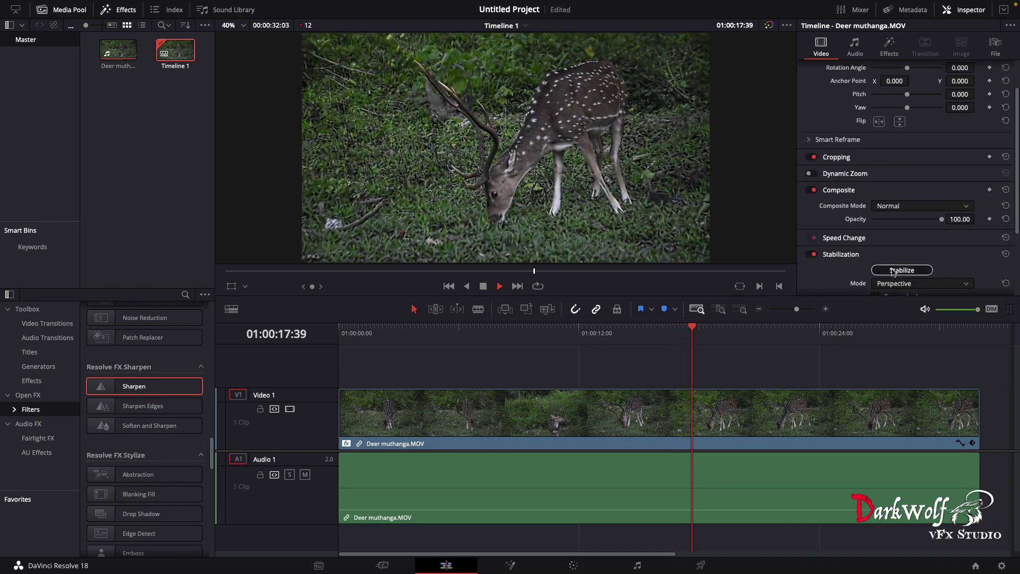